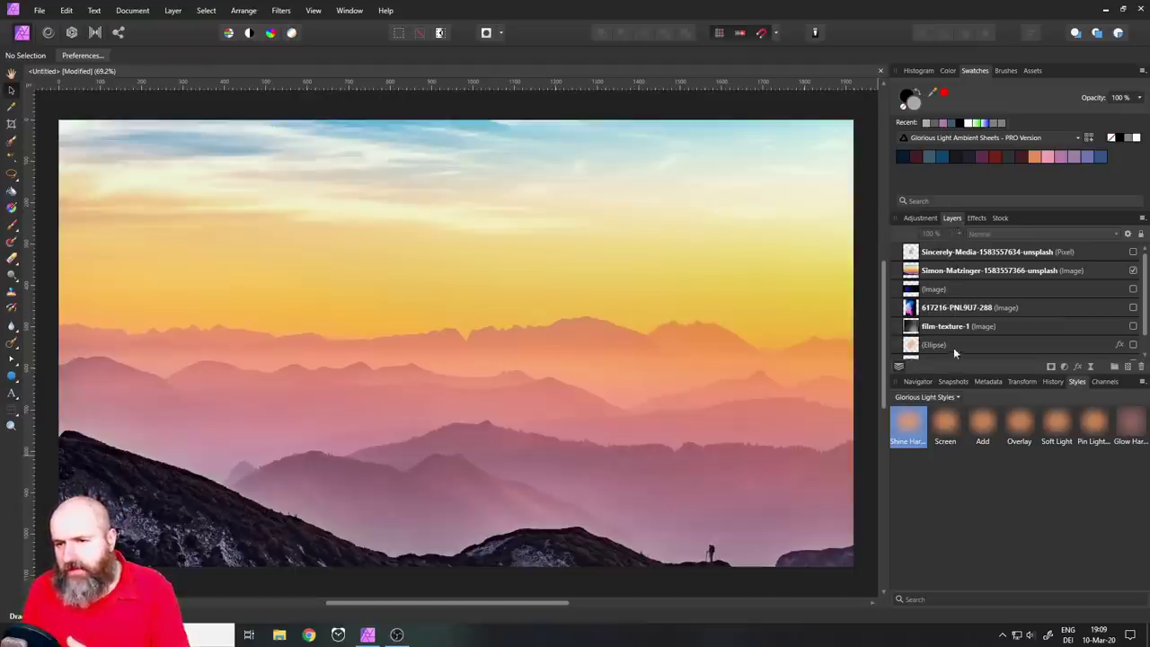
pyautogui.click(991, 251)
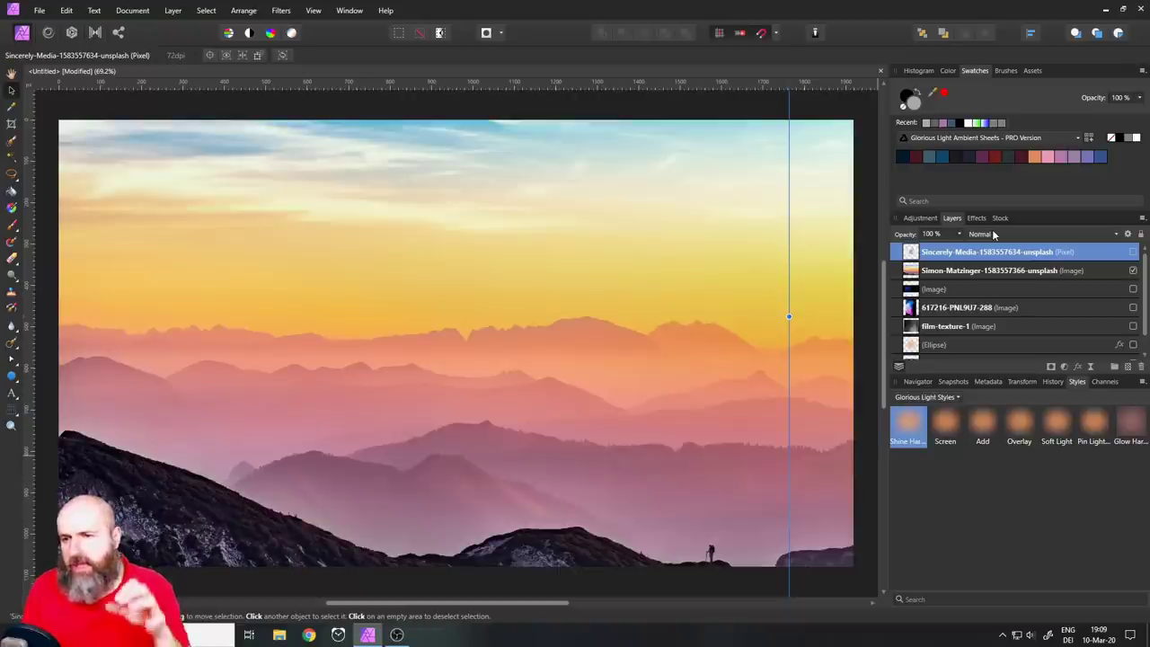
# Open the top layer's Normal blend-mode dropdown and scroll through every available mode
pyautogui.click(993, 233)
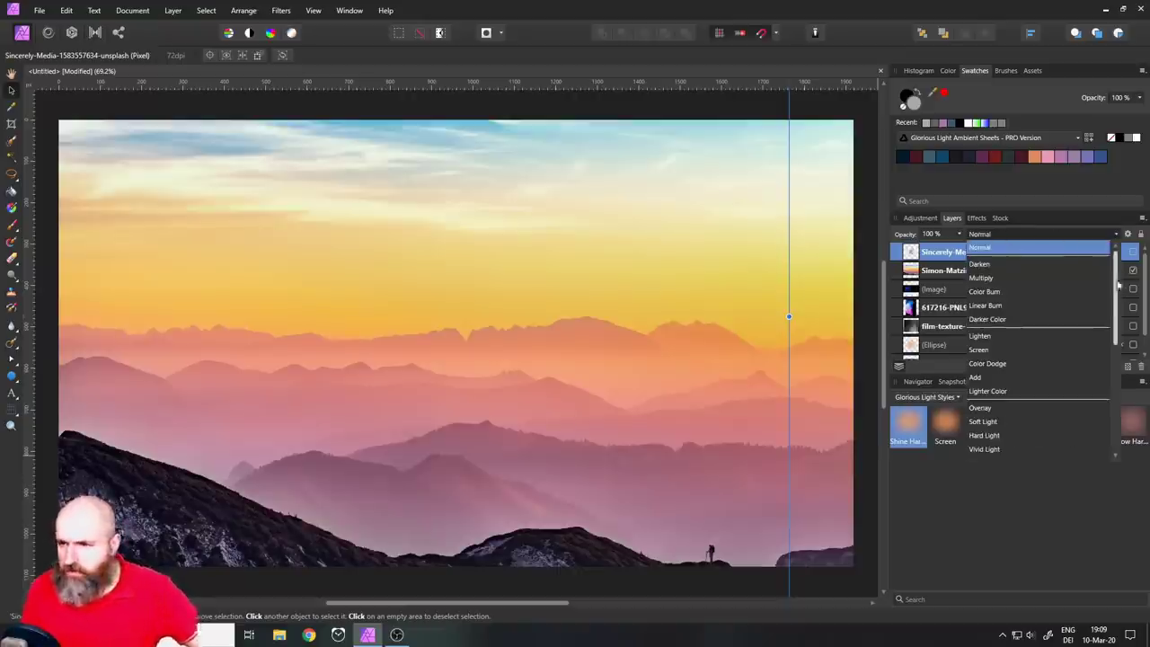
pyautogui.moveTo(1119, 286)
pyautogui.mouseDown()
pyautogui.moveTo(1120, 410)
pyautogui.moveTo(1120, 273)
pyautogui.mouseUp()
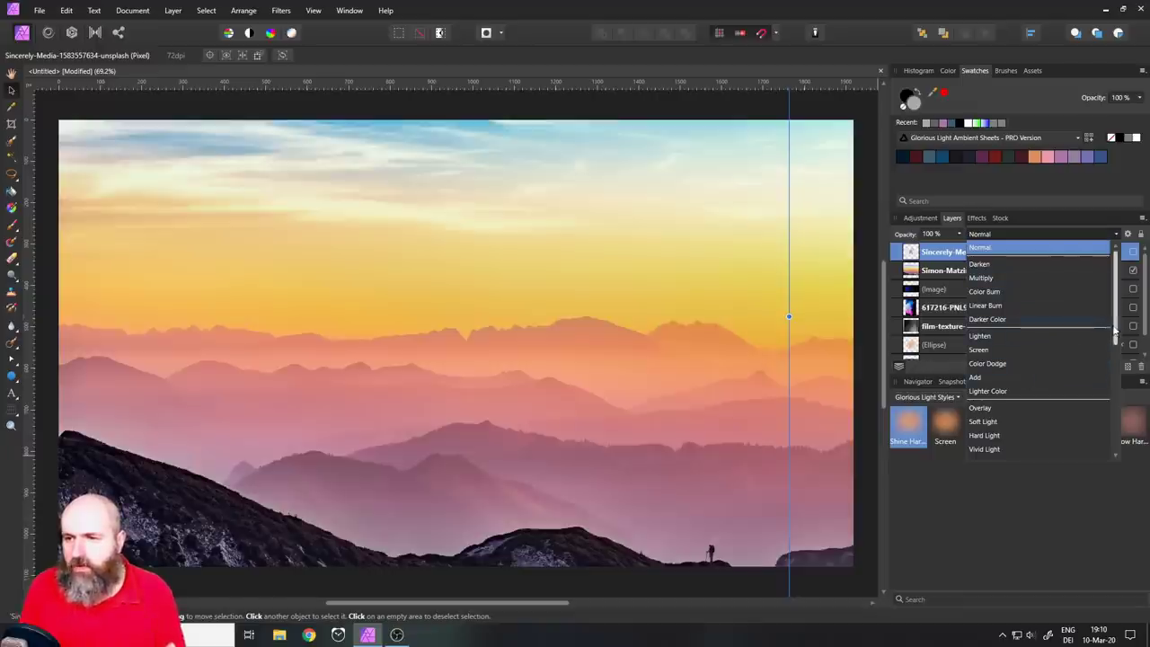
pyautogui.scroll(-5, 1114, 332)
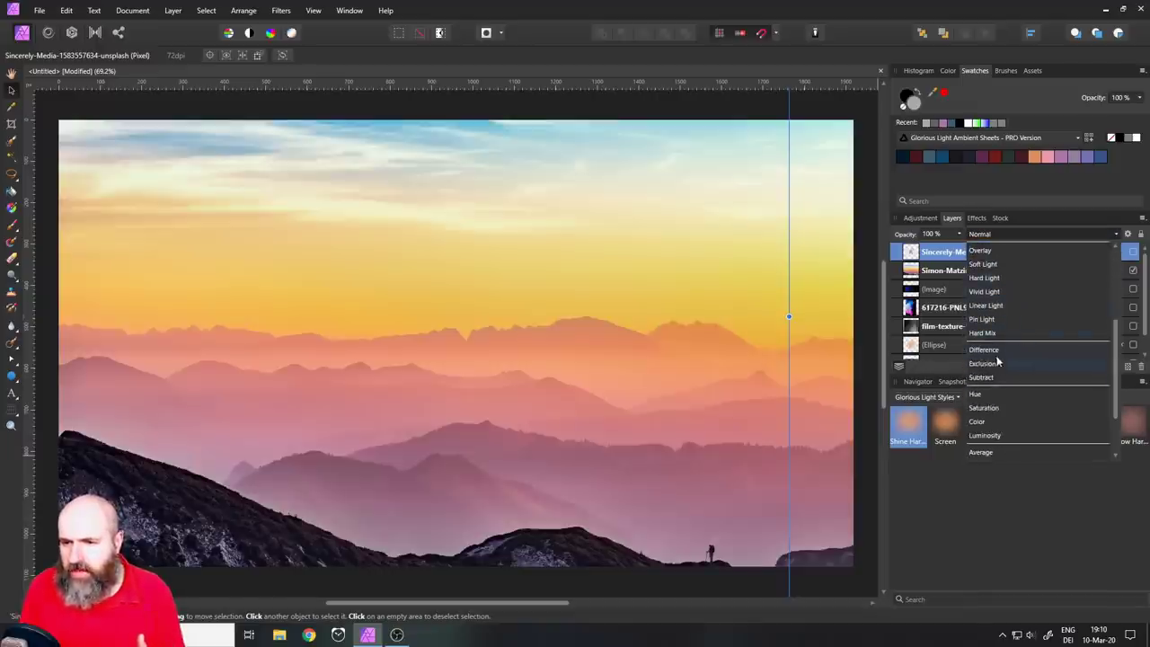
pyautogui.scroll(-3, 1116, 442)
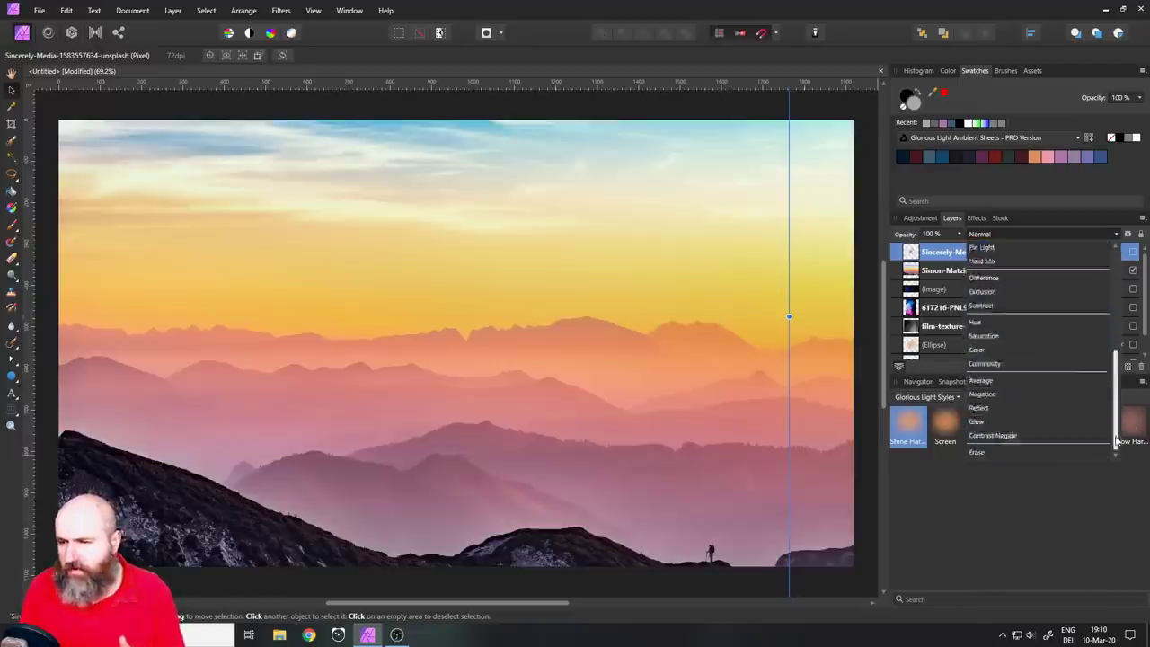
pyautogui.scroll(2, 1119, 432)
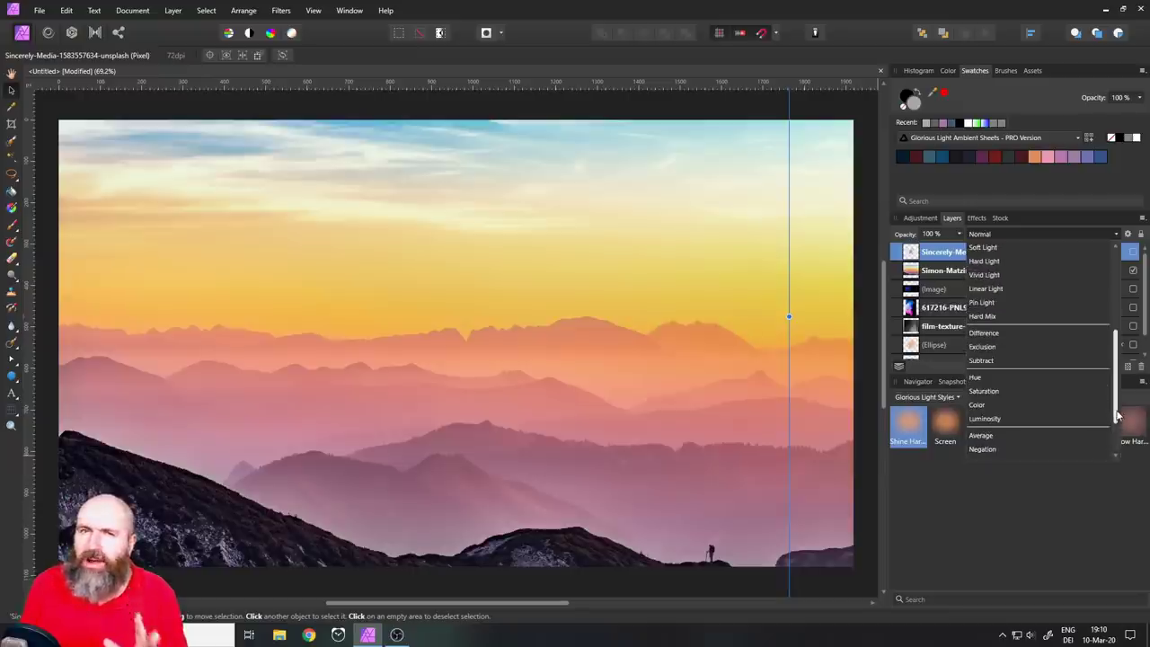
pyautogui.scroll(5, 1118, 415)
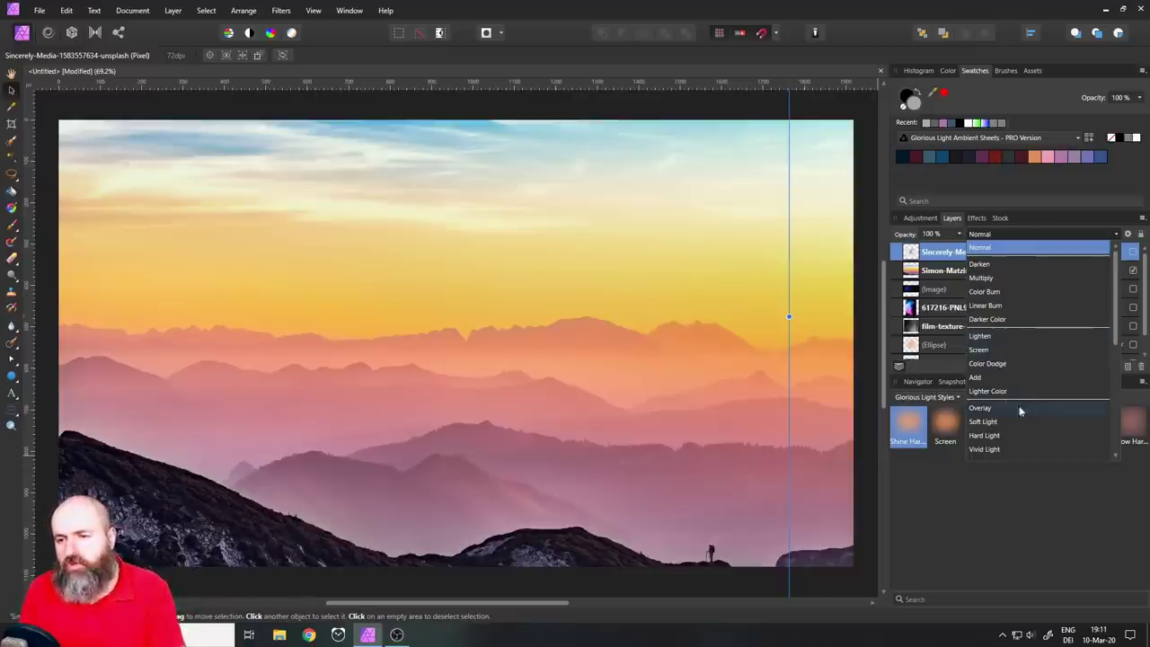
# Scroll the blend-mode list back to the top and dismiss it, keeping Normal
pyautogui.scroll(-2, 1005, 368)
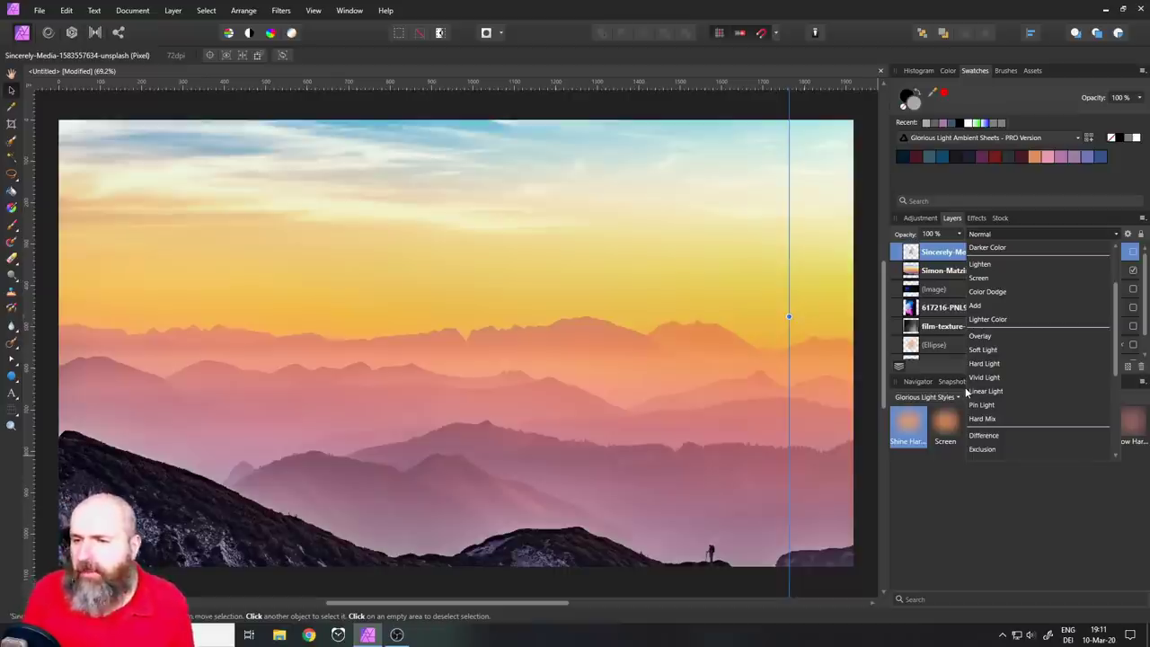
pyautogui.scroll(3, 1030, 378)
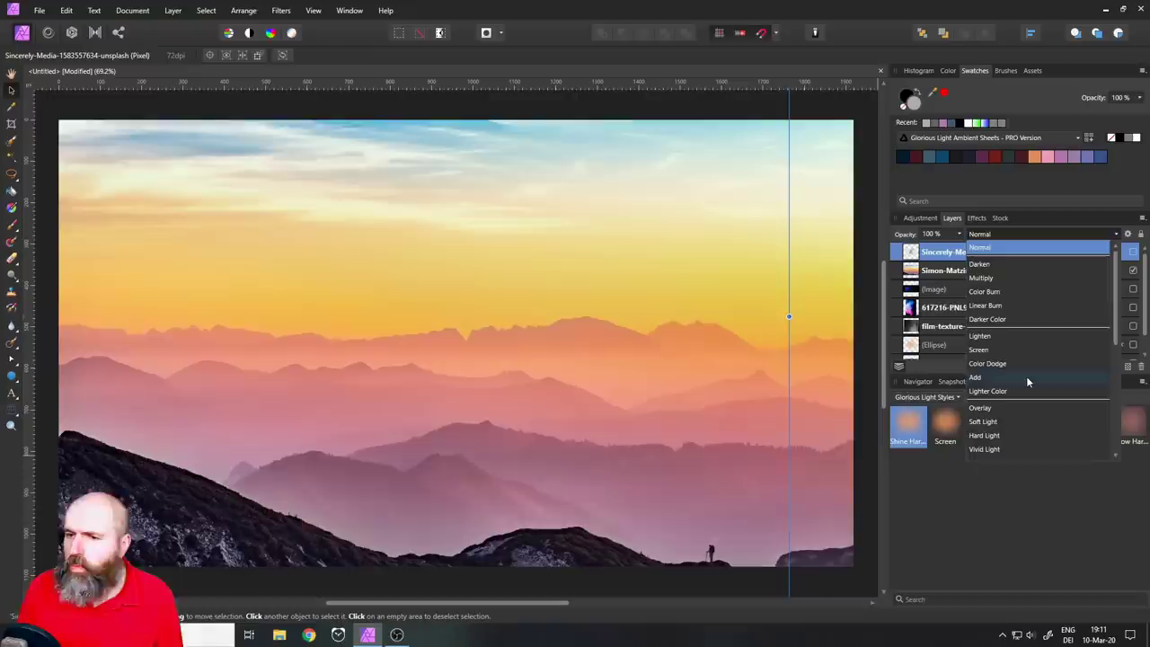
pyautogui.click(919, 253)
# Show the 'joy comes in the morning' photo, toggle it off and on, and preview blend modes, keeping Normal
pyautogui.click(1132, 253)
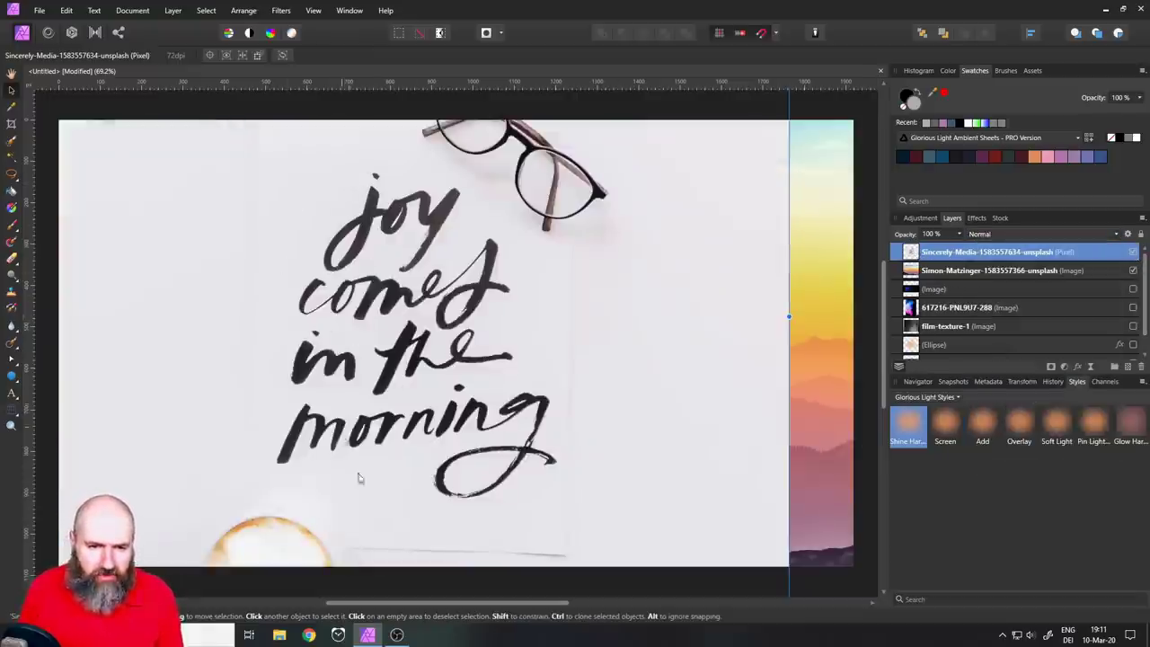
pyautogui.hotkey('ctrl', 'z')
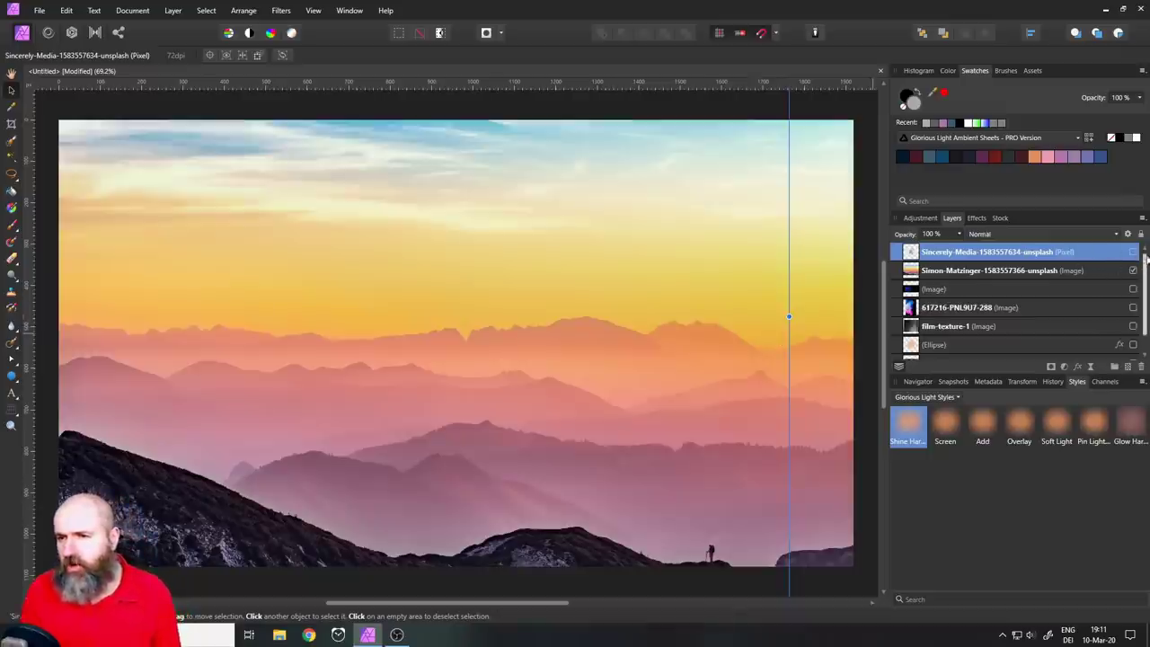
pyautogui.click(1133, 254)
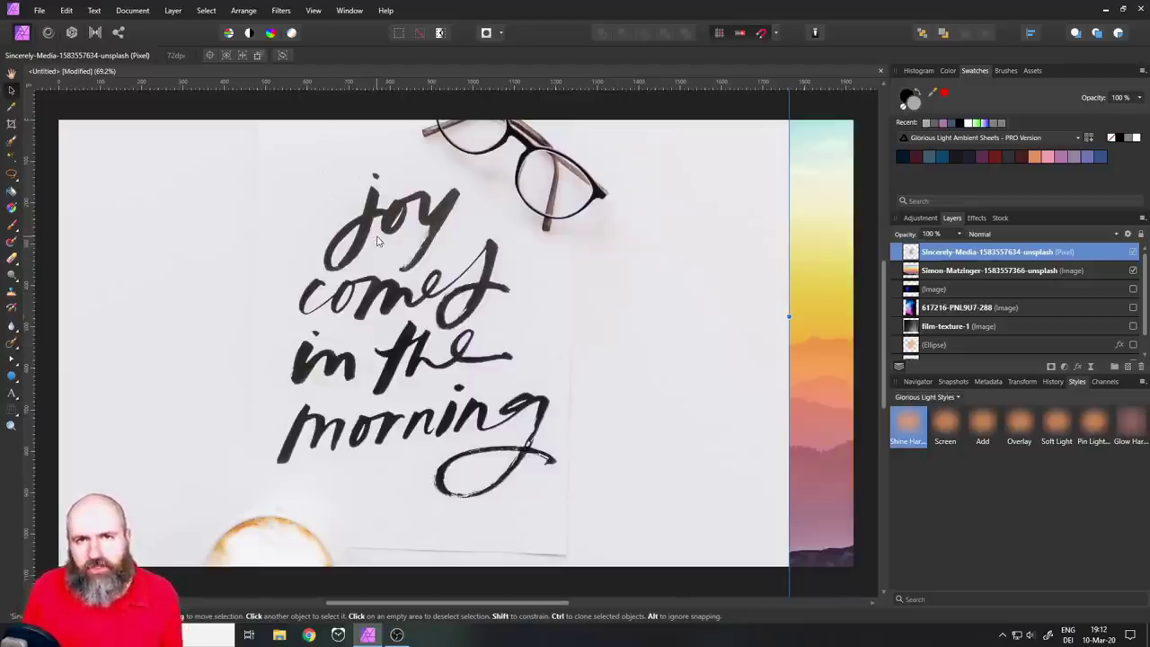
pyautogui.click(988, 235)
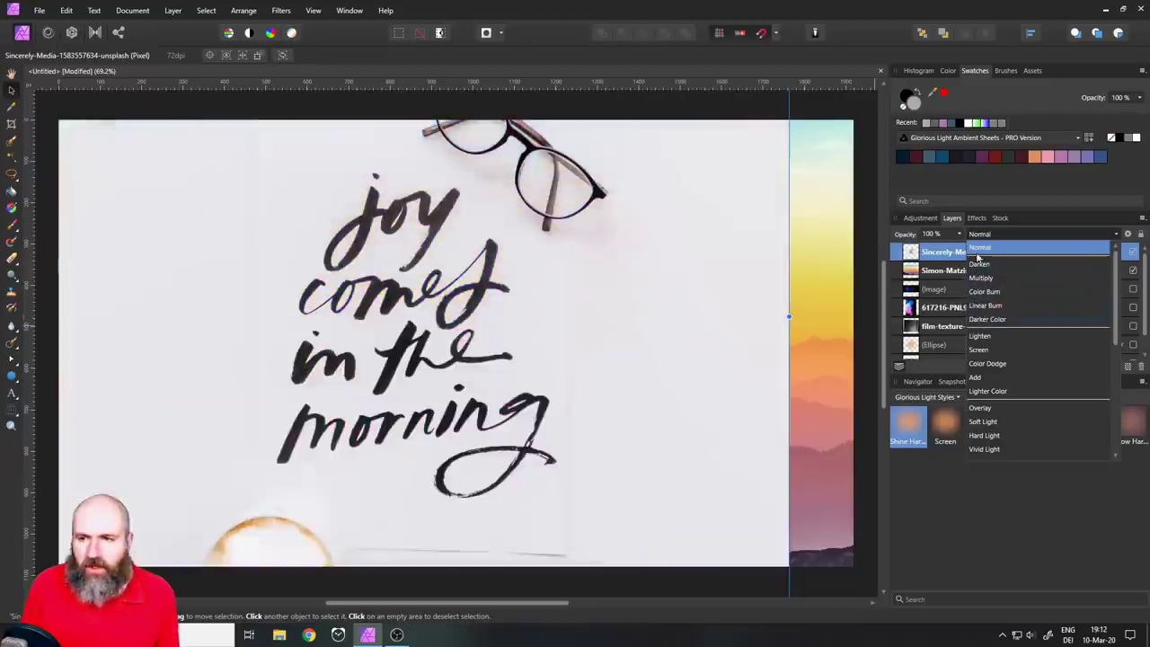
pyautogui.click(978, 255)
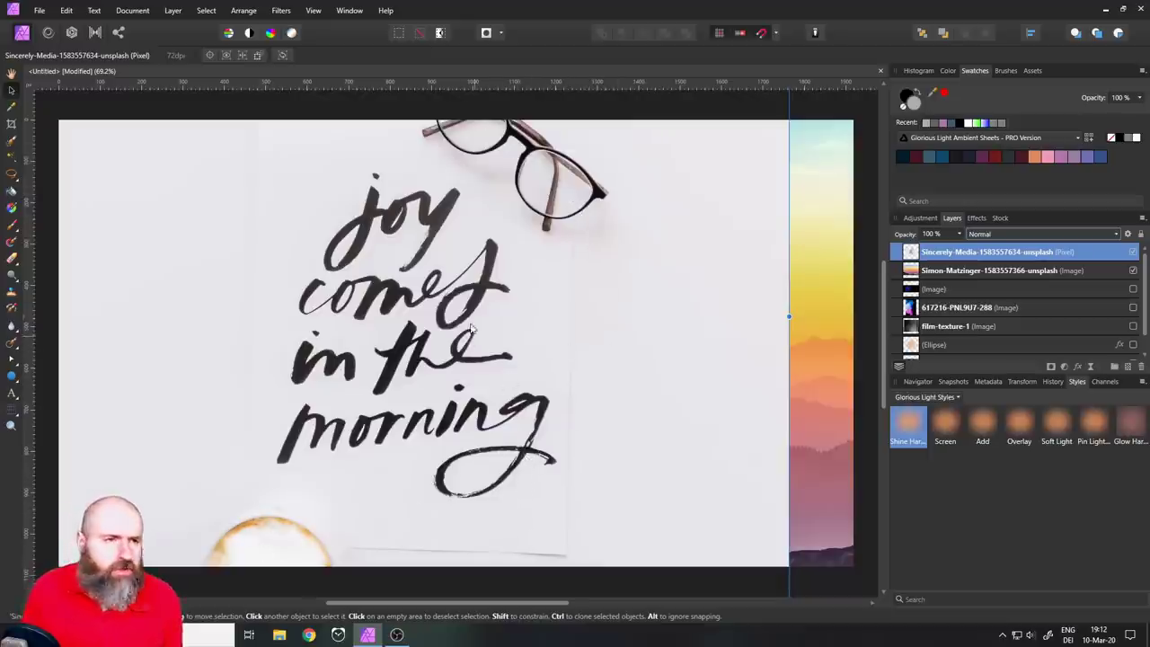
# Lasso the hand lettering, copy it to a new layer with Ctrl+J, deselect, and hide the full photo
pyautogui.click(10, 174)
pyautogui.moveTo(306, 208)
pyautogui.mouseDown()
pyautogui.moveTo(350, 170)
pyautogui.moveTo(401, 166)
pyautogui.moveTo(447, 166)
pyautogui.moveTo(486, 207)
pyautogui.moveTo(268, 421)
pyautogui.moveTo(307, 208)
pyautogui.mouseUp()
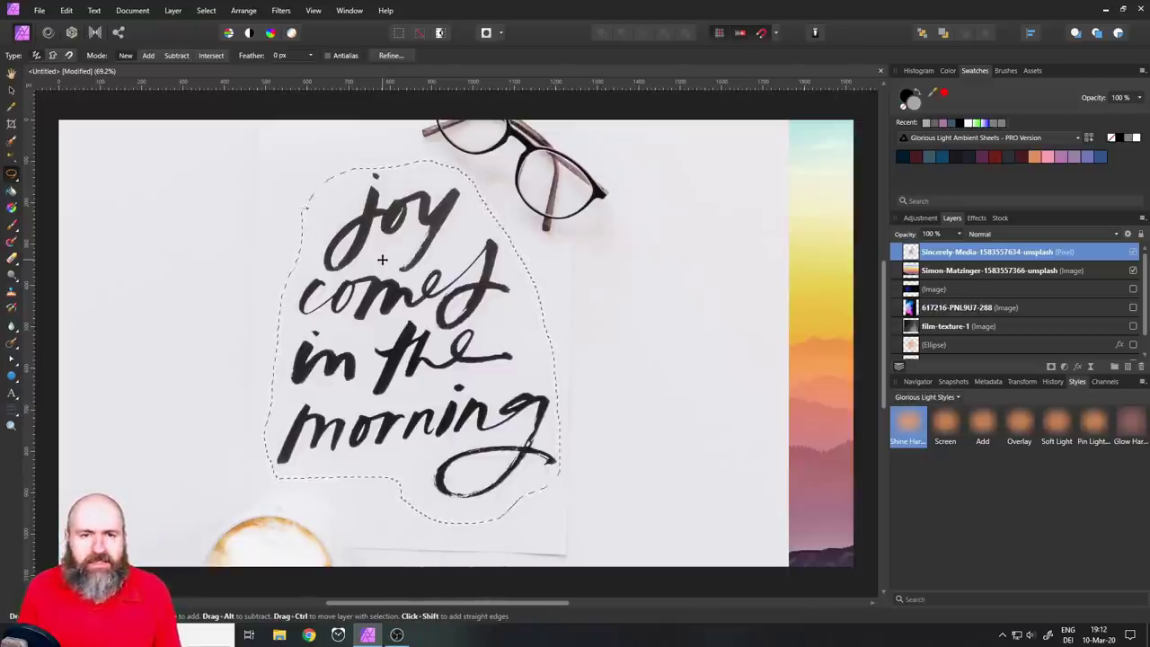
pyautogui.hotkey('ctrl', 'j')
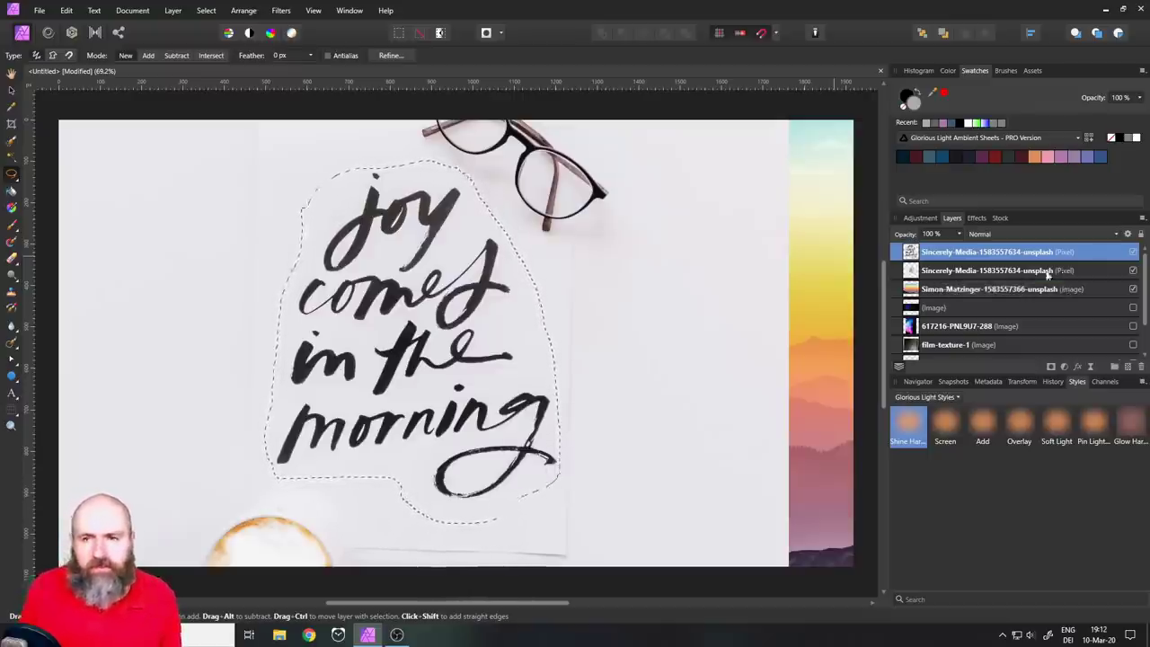
pyautogui.rightClick(996, 272)
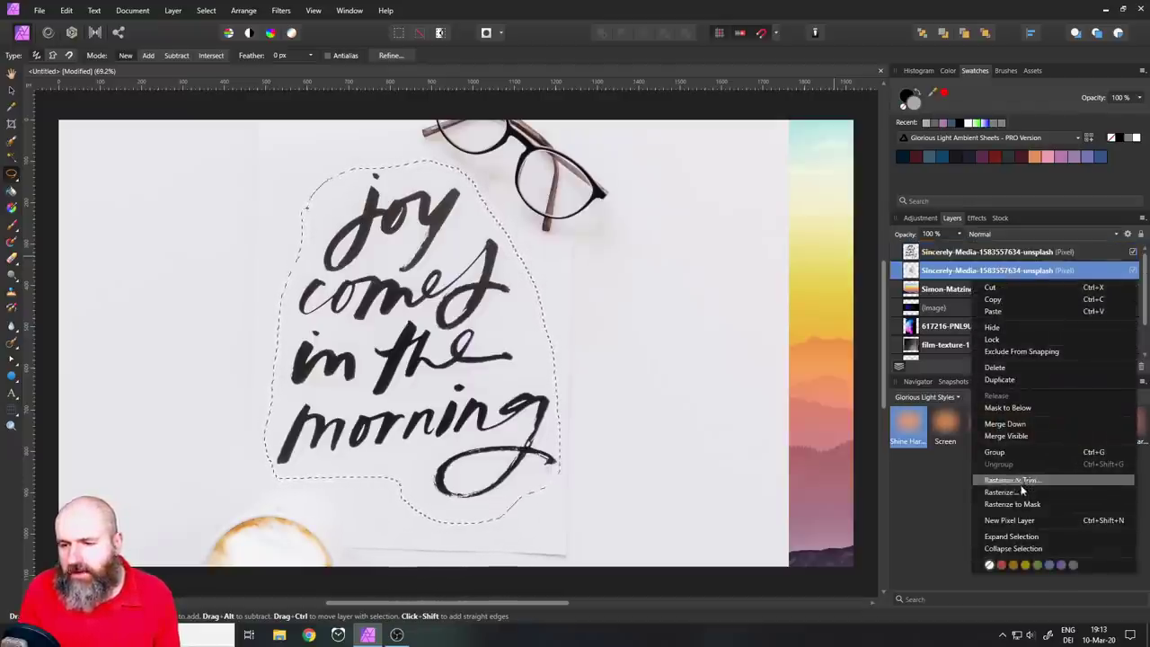
pyautogui.click(918, 273)
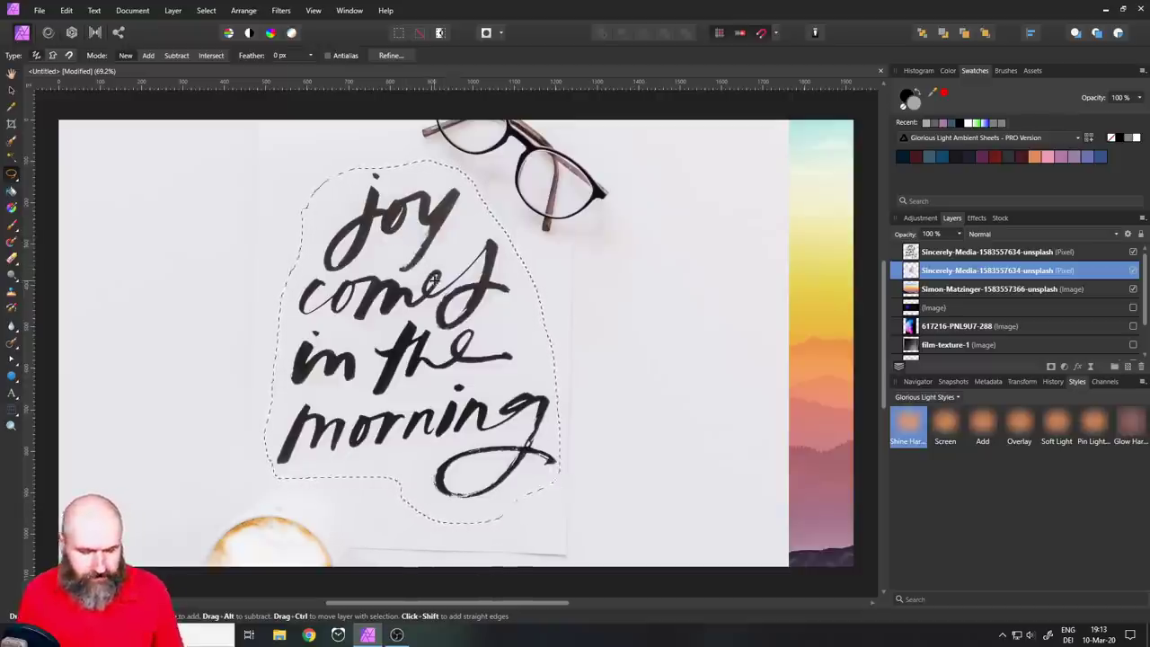
pyautogui.hotkey('ctrl', 'd')
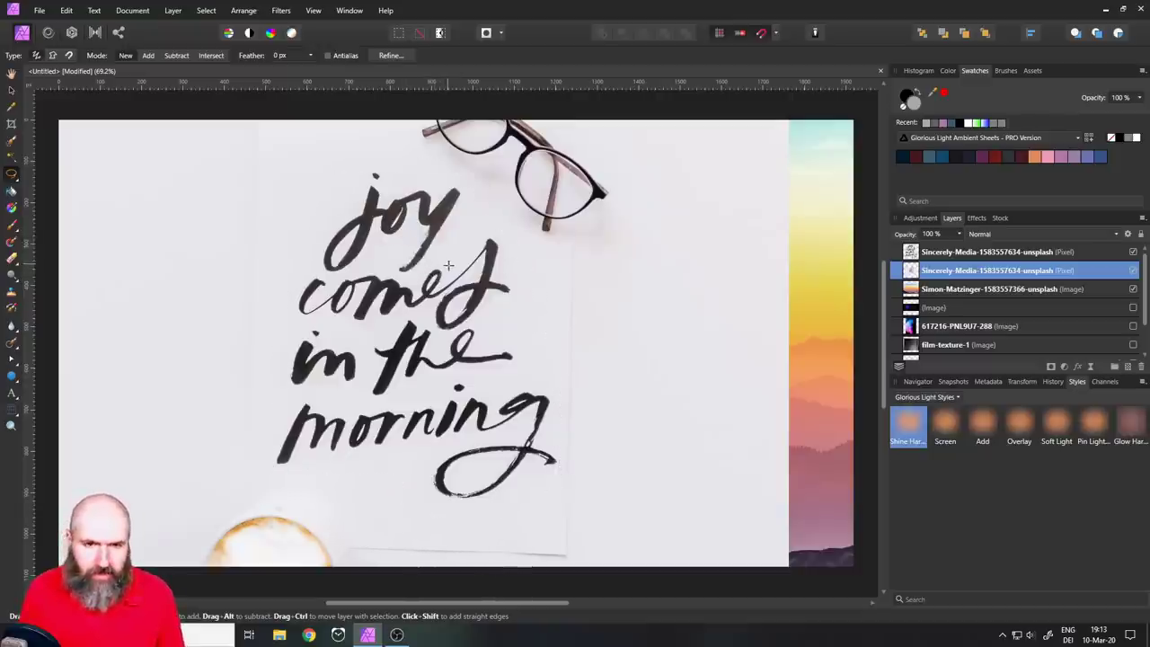
pyautogui.click(1133, 271)
# Set the cut-out lettering layer's blend mode to Multiply and pick the Move tool
pyautogui.click(952, 255)
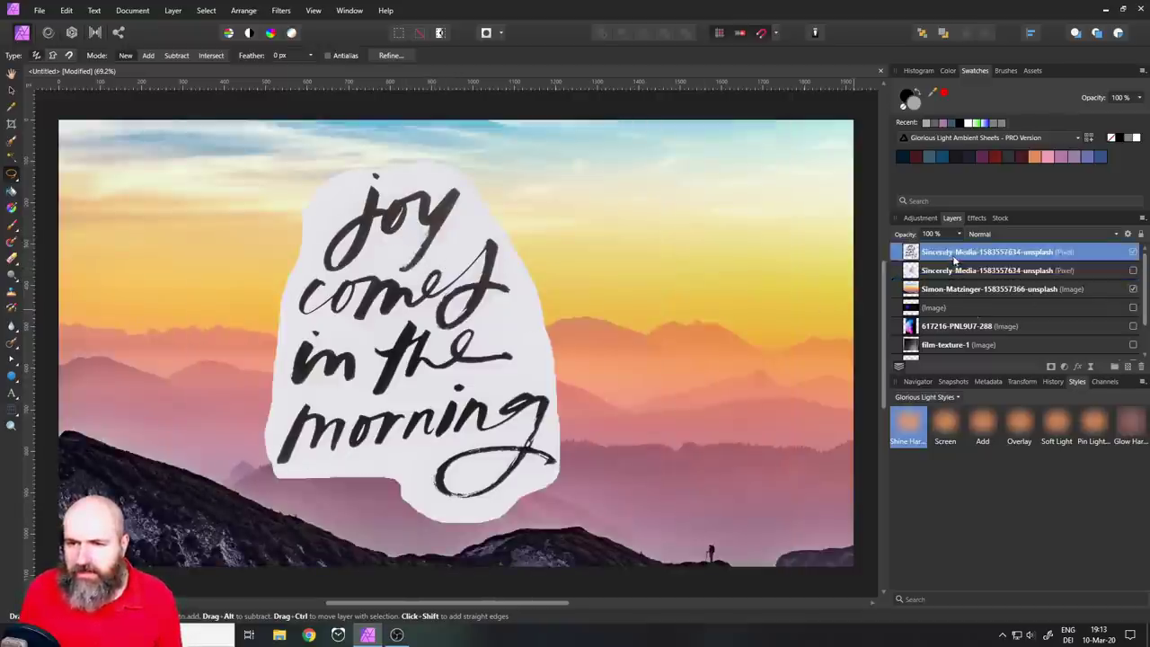
pyautogui.click(984, 234)
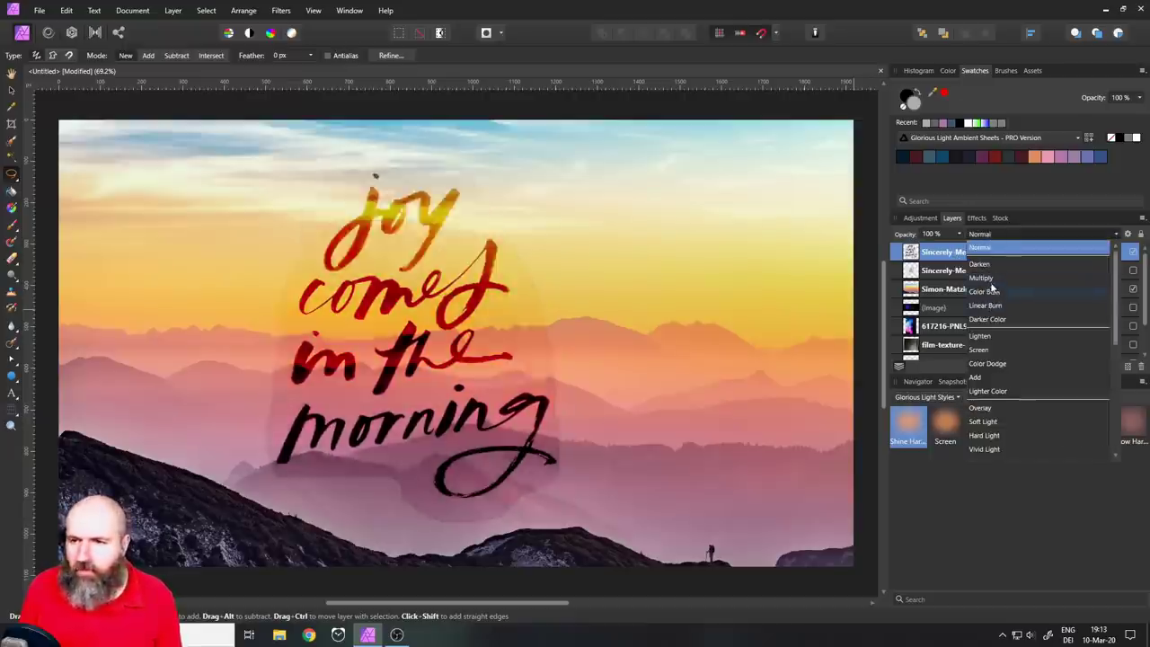
pyautogui.click(992, 280)
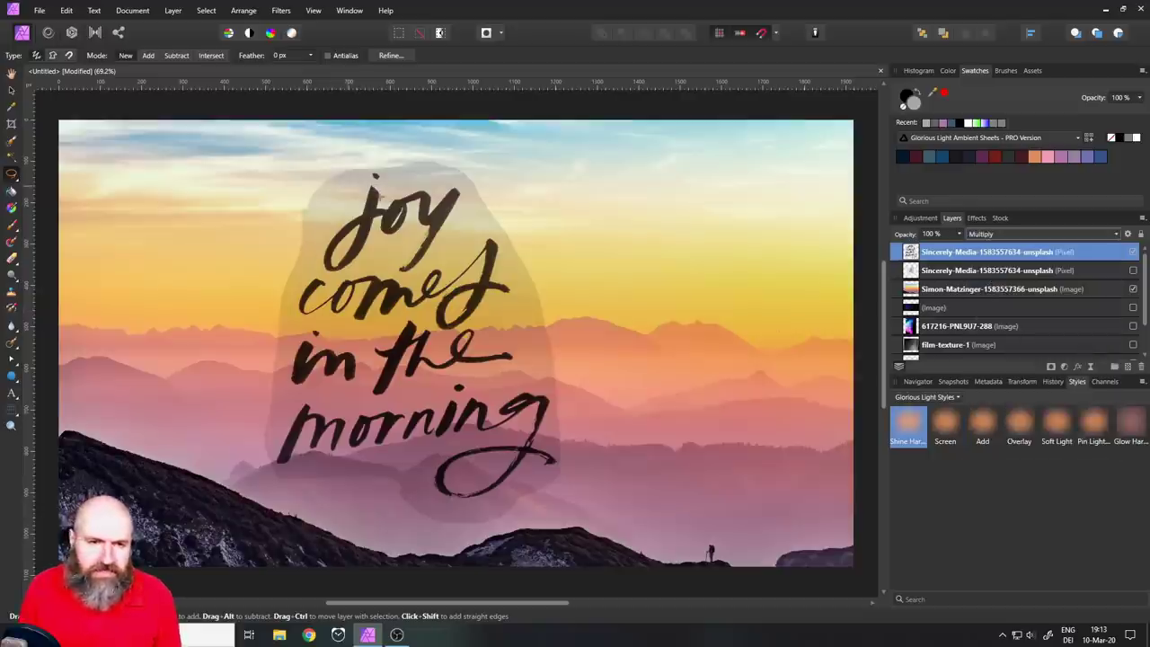
pyautogui.click(11, 90)
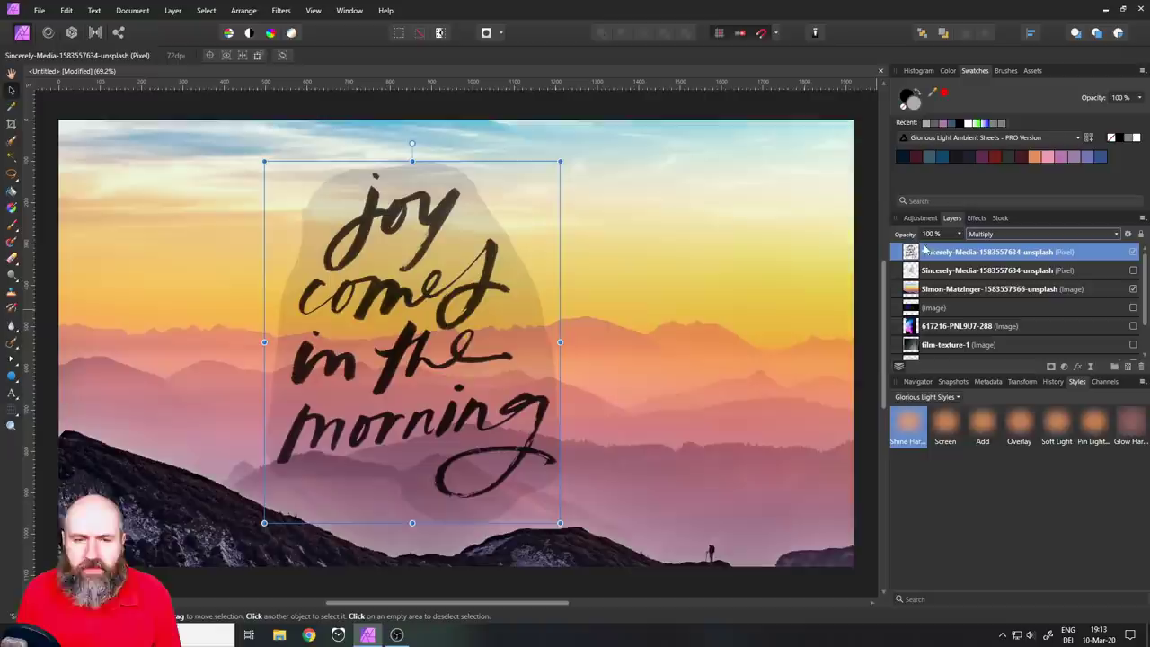
# Nest a Levels adjustment in the lettering layer with white level 77% and black level 29%
pyautogui.click(1064, 367)
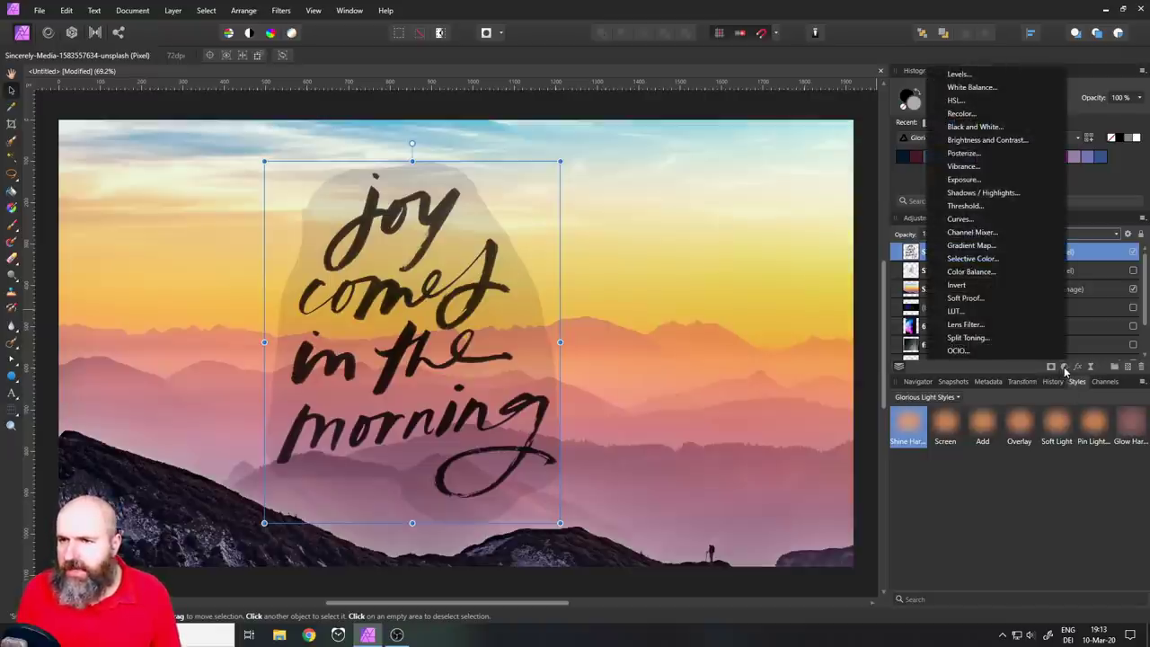
pyautogui.click(982, 78)
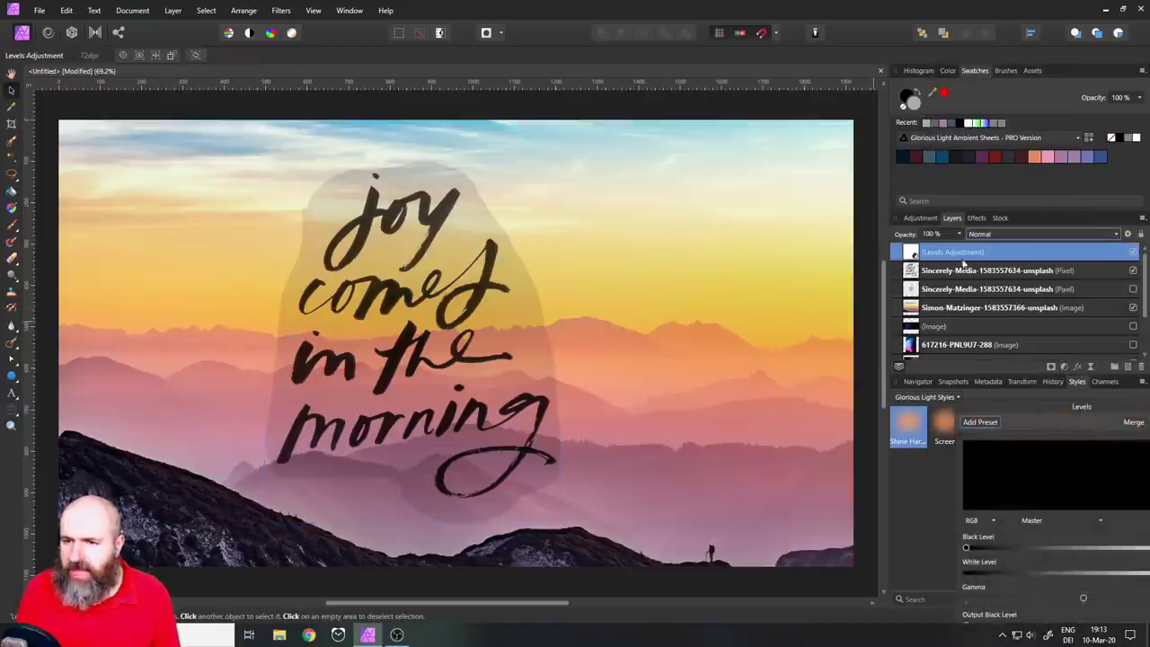
pyautogui.moveTo(913, 255); pyautogui.dragTo(939, 278)
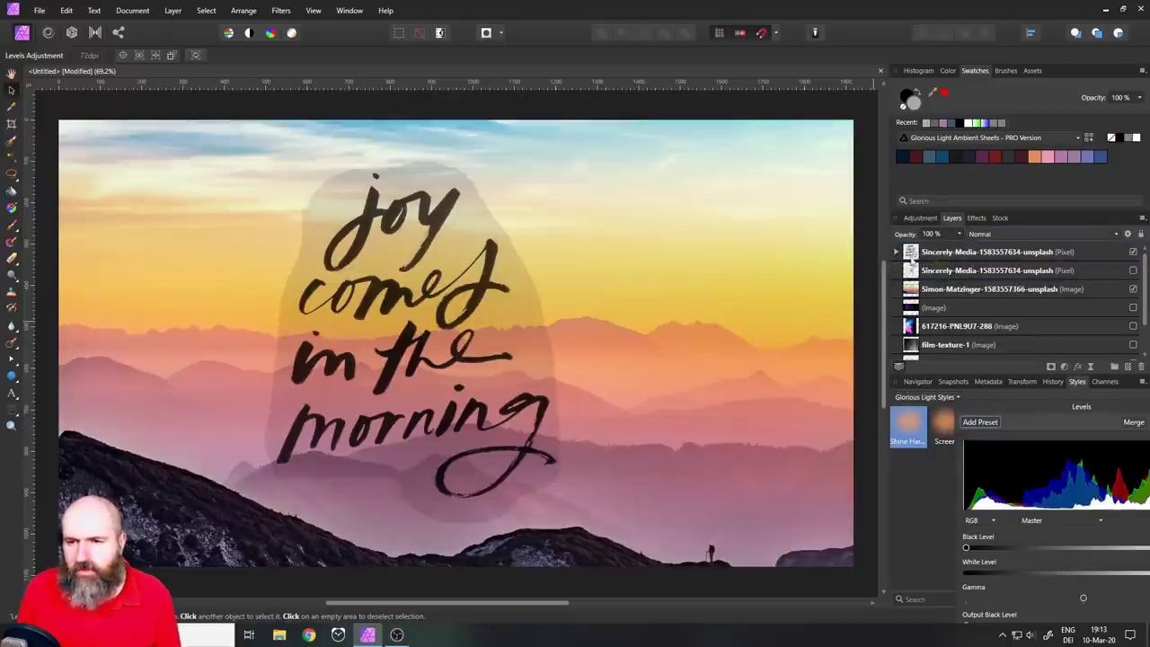
pyautogui.moveTo(1020, 425); pyautogui.dragTo(695, 239)
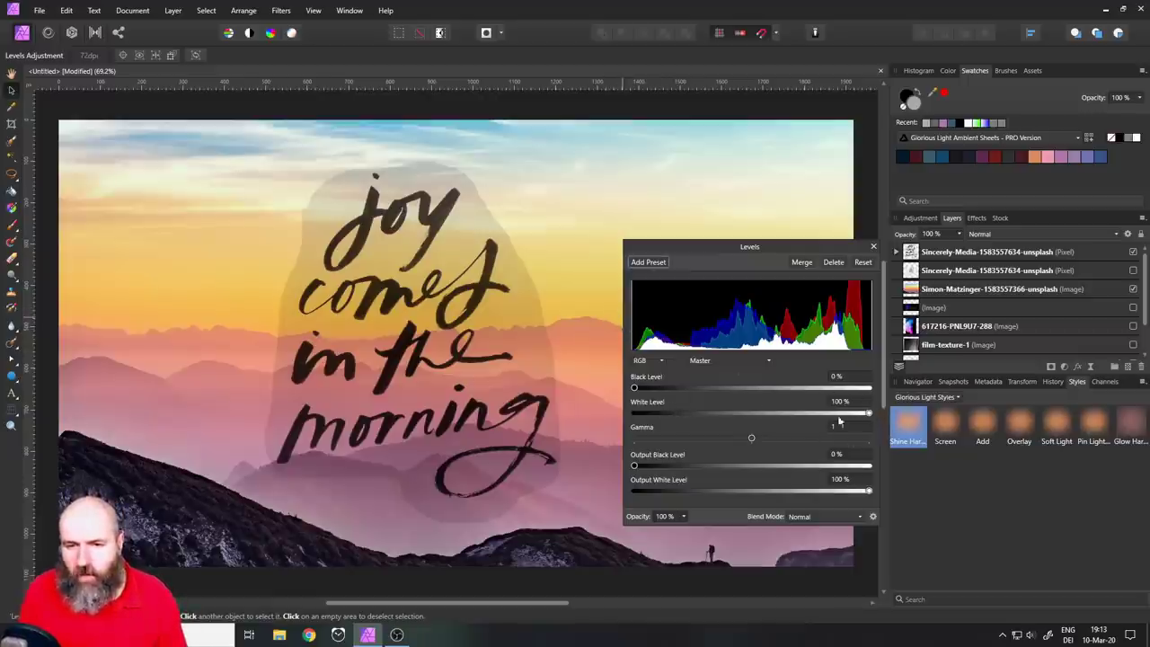
pyautogui.moveTo(875, 417); pyautogui.dragTo(815, 410)
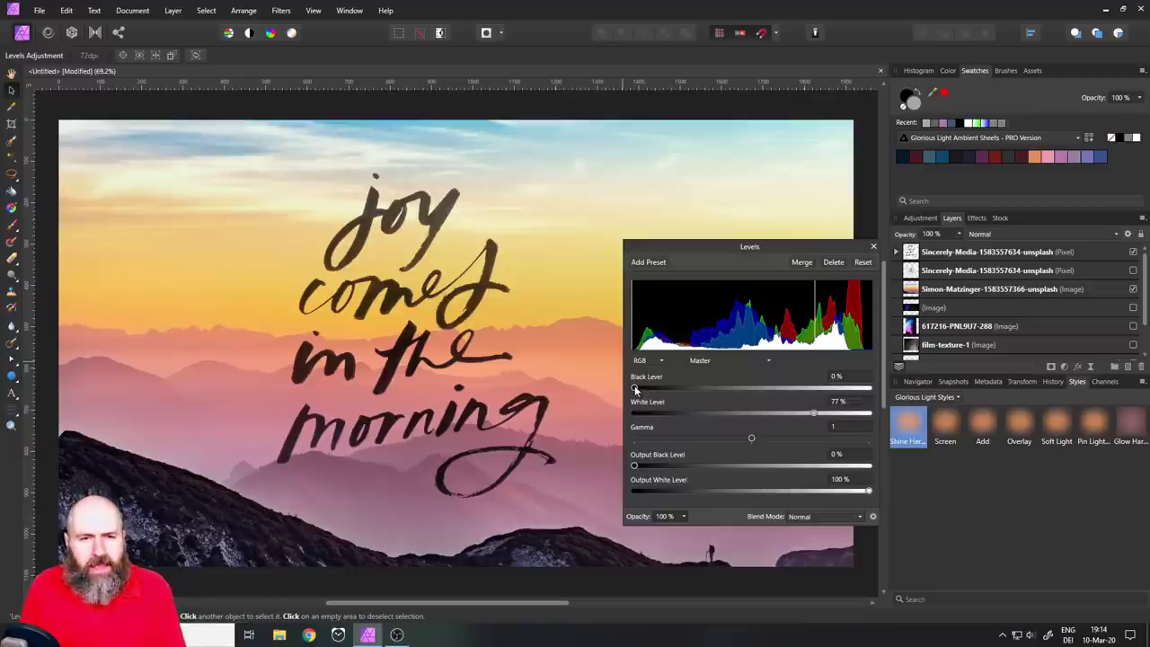
pyautogui.moveTo(635, 389); pyautogui.dragTo(703, 388)
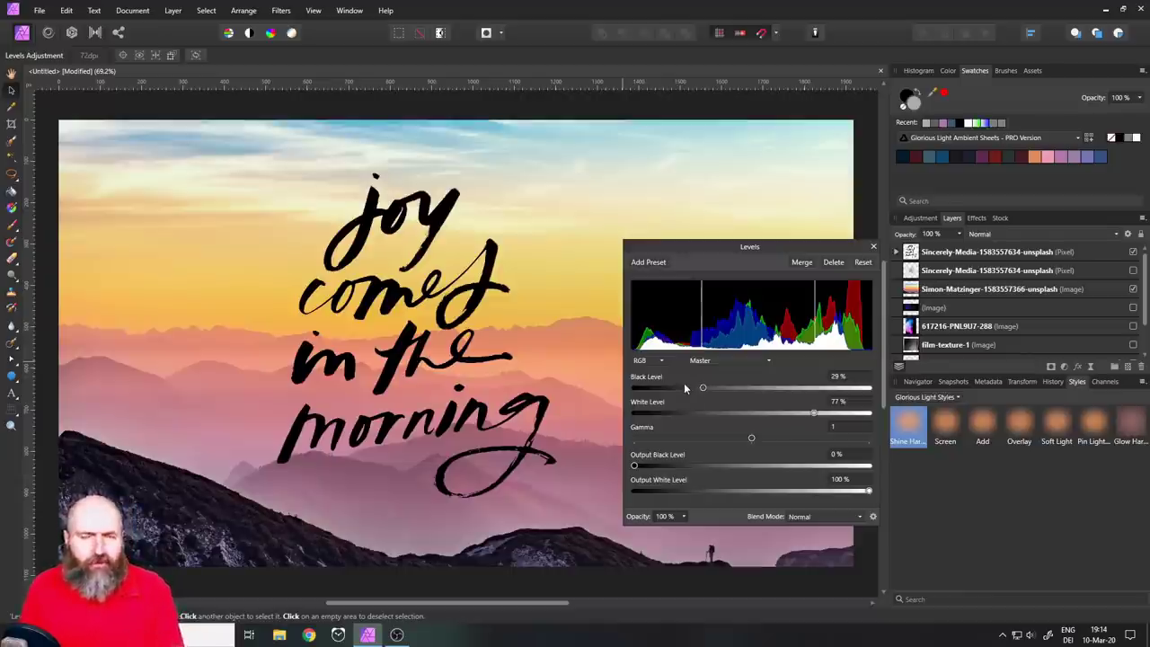
# Close the Levels settings and nudge the lettering slightly upward
pyautogui.click(874, 247)
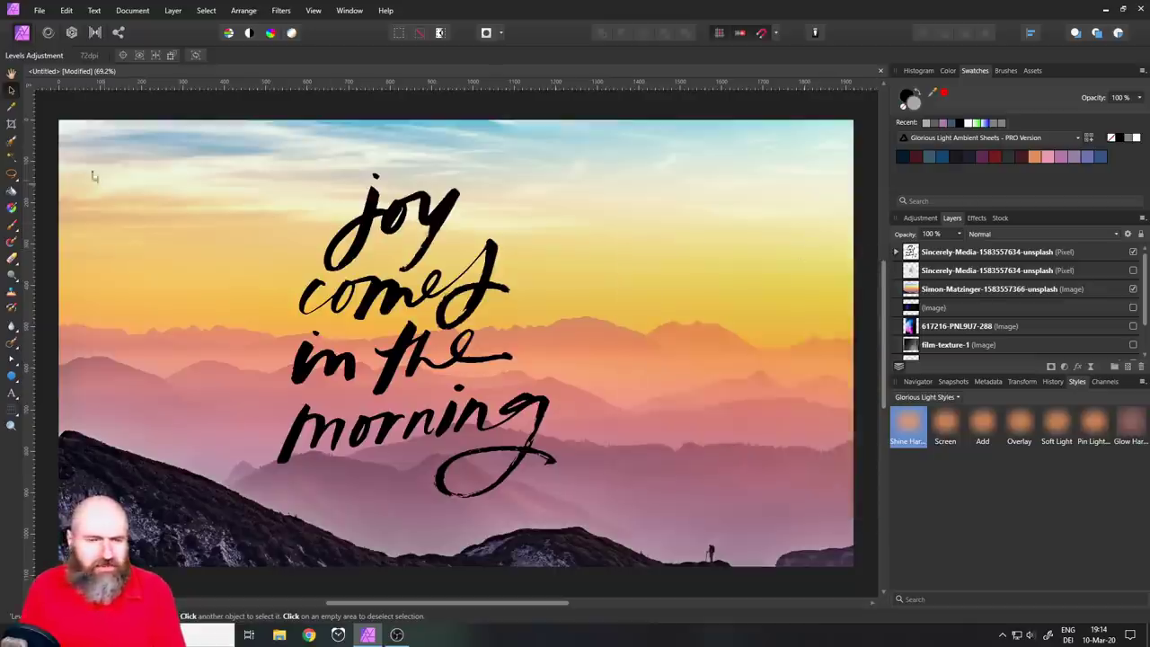
pyautogui.click(439, 223)
pyautogui.moveTo(439, 223)
pyautogui.mouseDown()
pyautogui.moveTo(634, 211)
pyautogui.moveTo(395, 218)
pyautogui.moveTo(439, 224)
pyautogui.mouseUp()
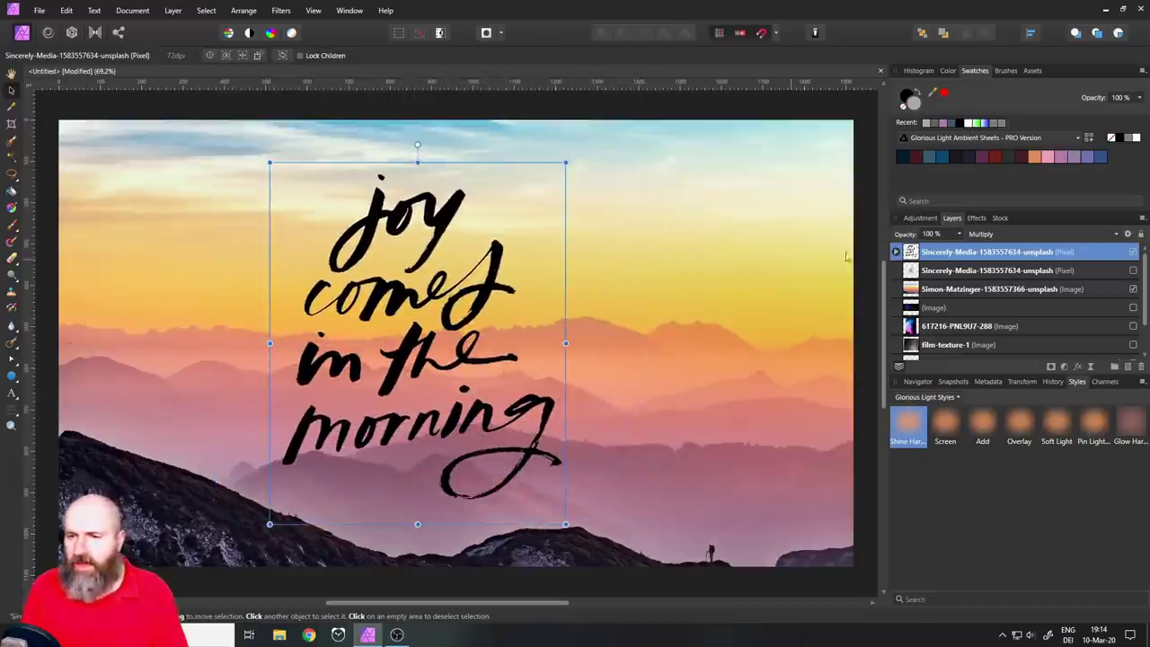
# Turn on the Levels adjustment nested in the lettering layer, then reselect the lettering layer
pyautogui.click(896, 252)
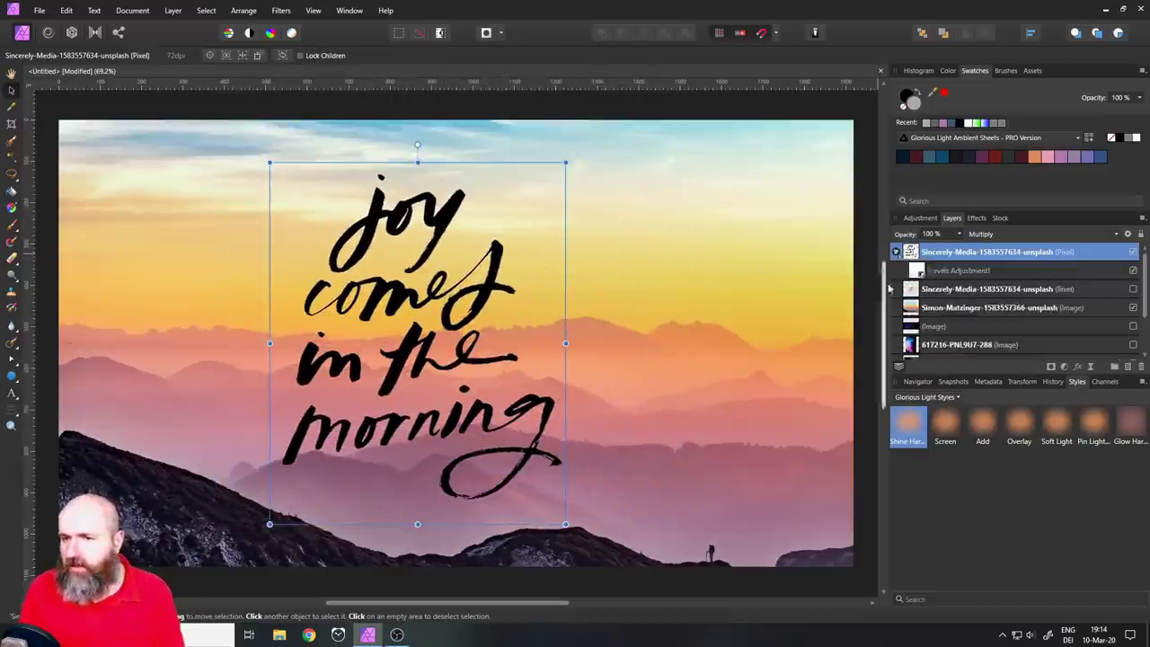
pyautogui.click(921, 274)
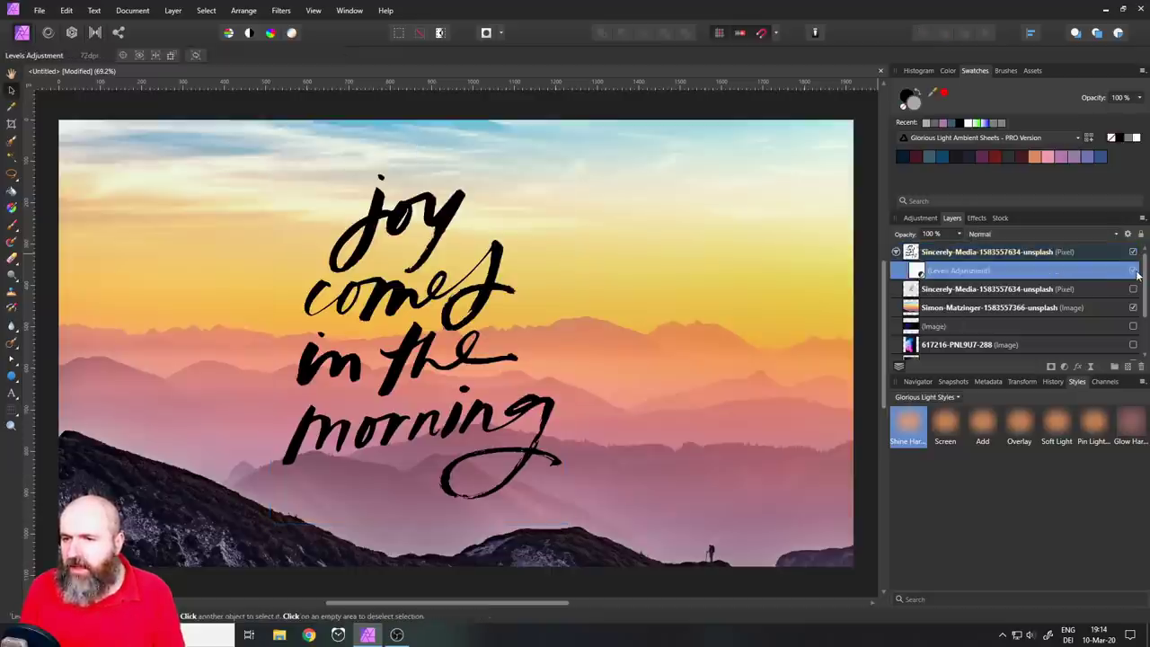
pyautogui.click(1133, 271)
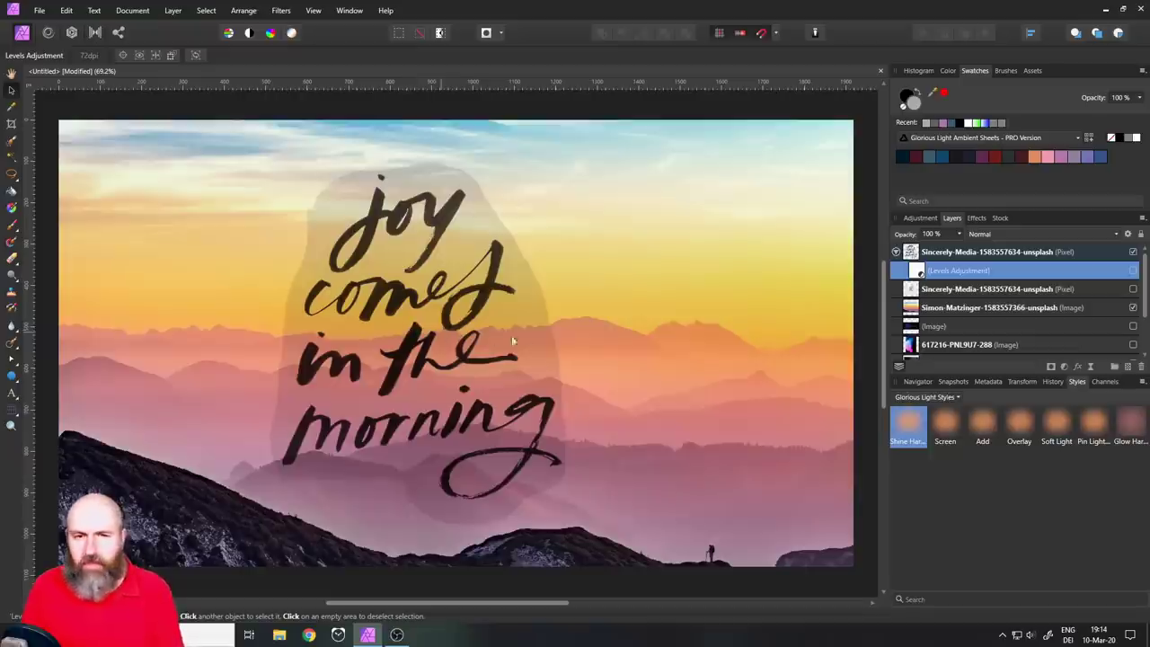
pyautogui.click(912, 253)
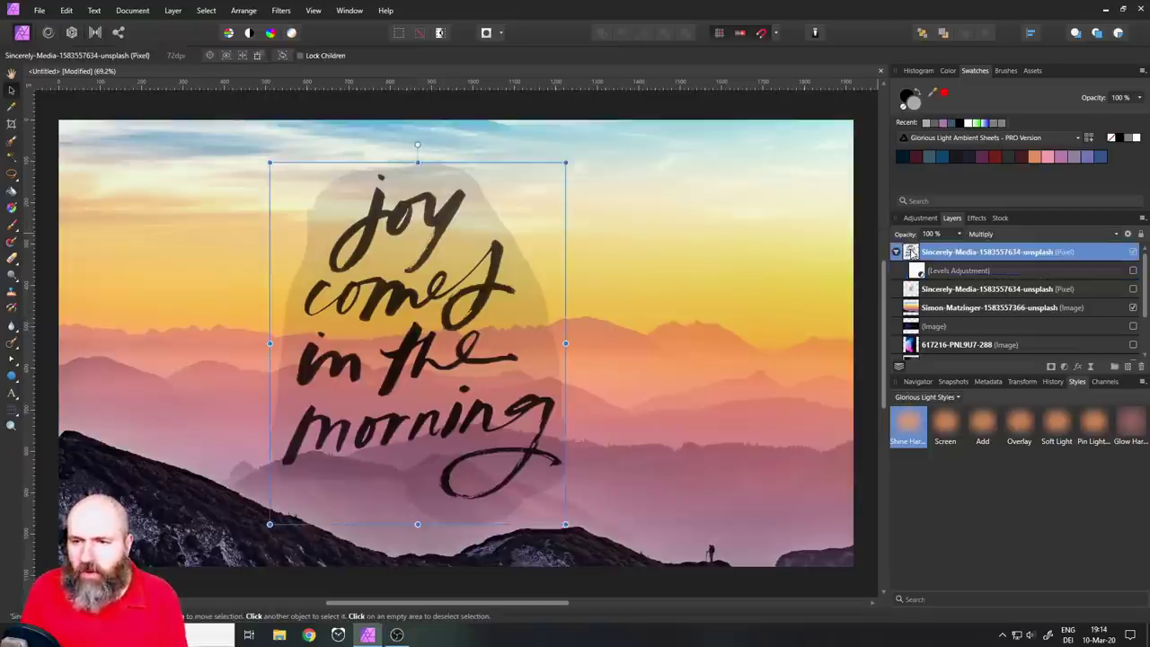
# Set the lettering's Source Layer blend range to fade out tones above 59%
pyautogui.click(1127, 235)
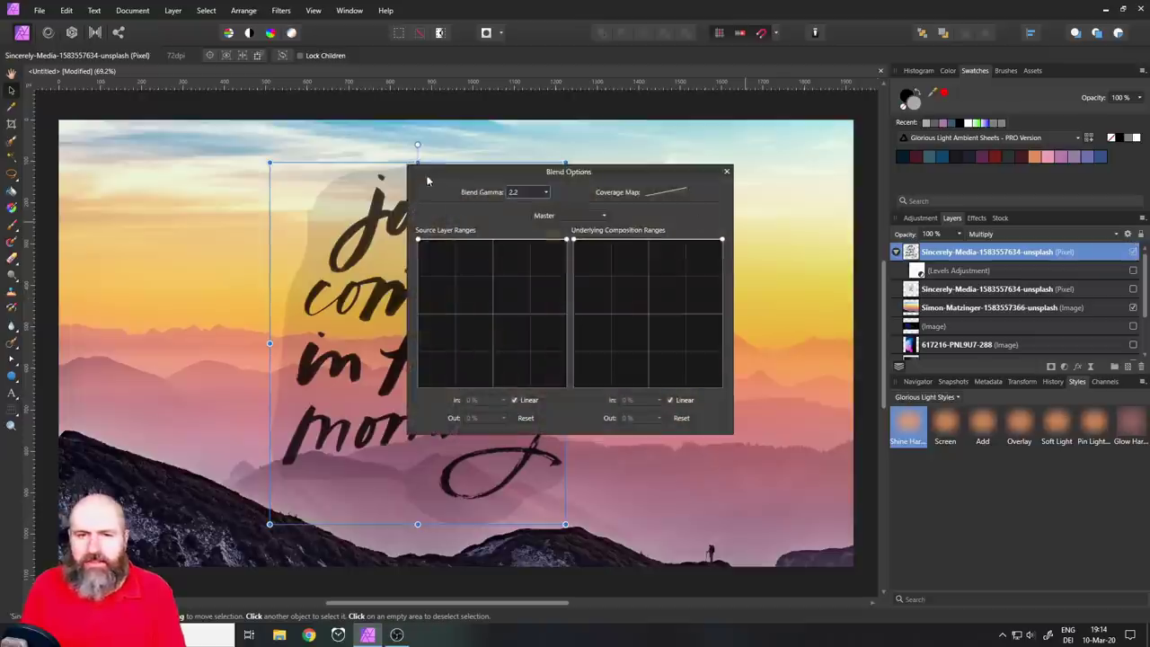
pyautogui.moveTo(453, 174); pyautogui.dragTo(589, 177)
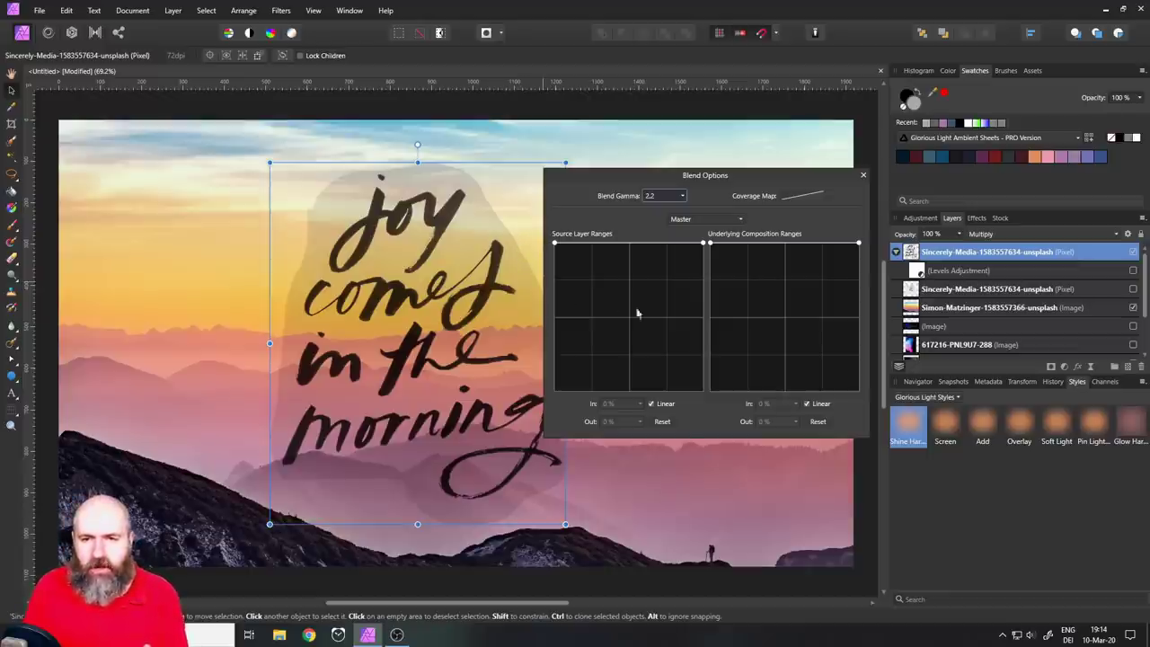
pyautogui.moveTo(703, 241); pyautogui.dragTo(678, 422)
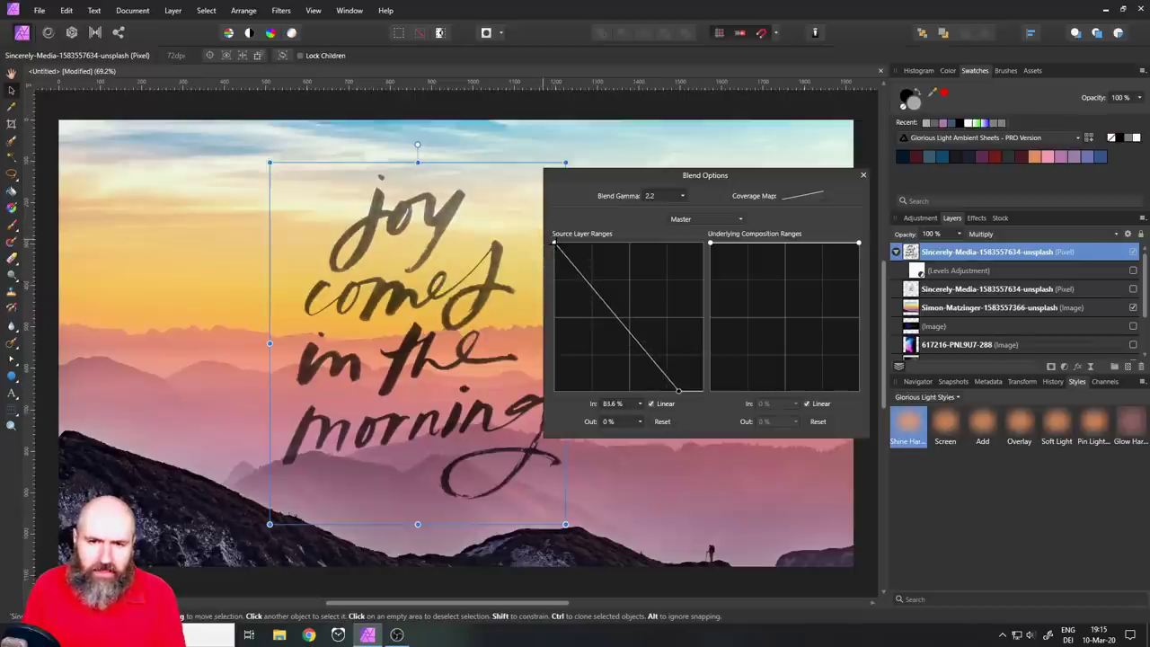
pyautogui.moveTo(554, 242); pyautogui.dragTo(642, 241)
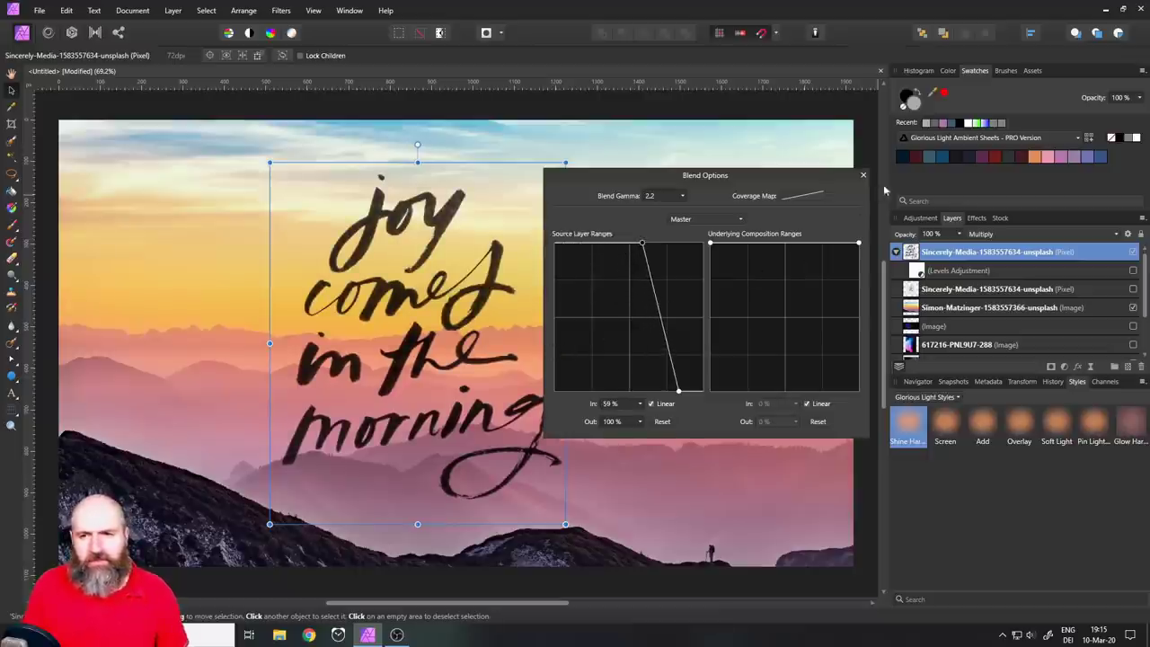
pyautogui.moveTo(608, 177); pyautogui.dragTo(741, 163)
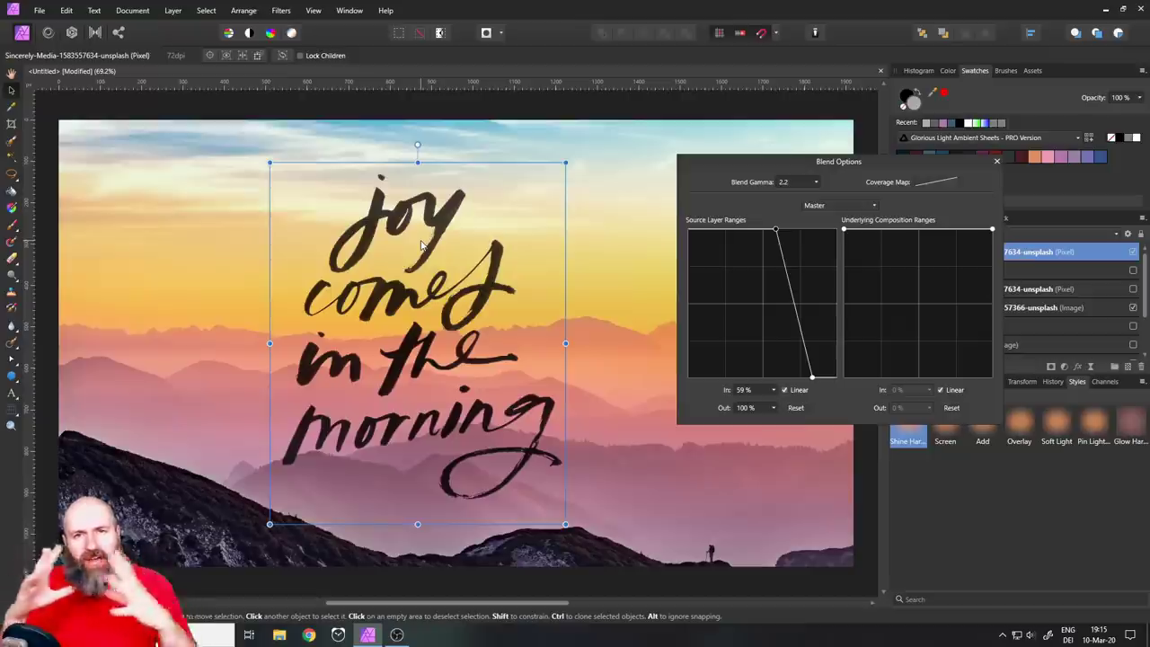
# Hide the lettering layer and draw a large grey circle over the sunset's upper middle
pyautogui.click(996, 161)
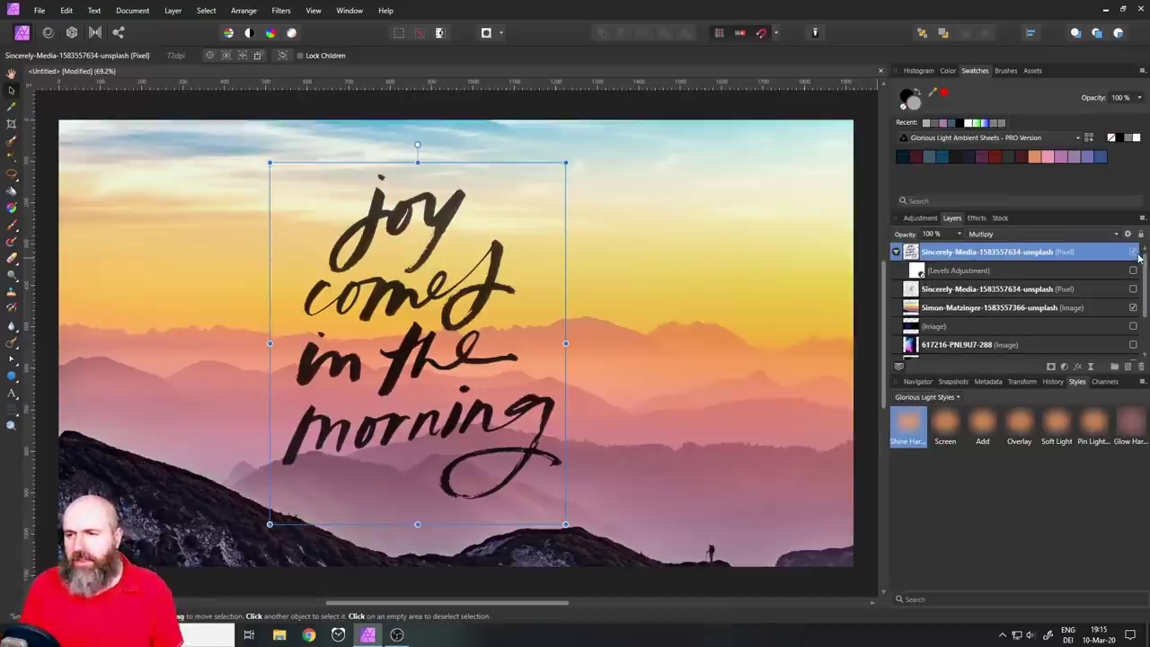
pyautogui.click(1133, 253)
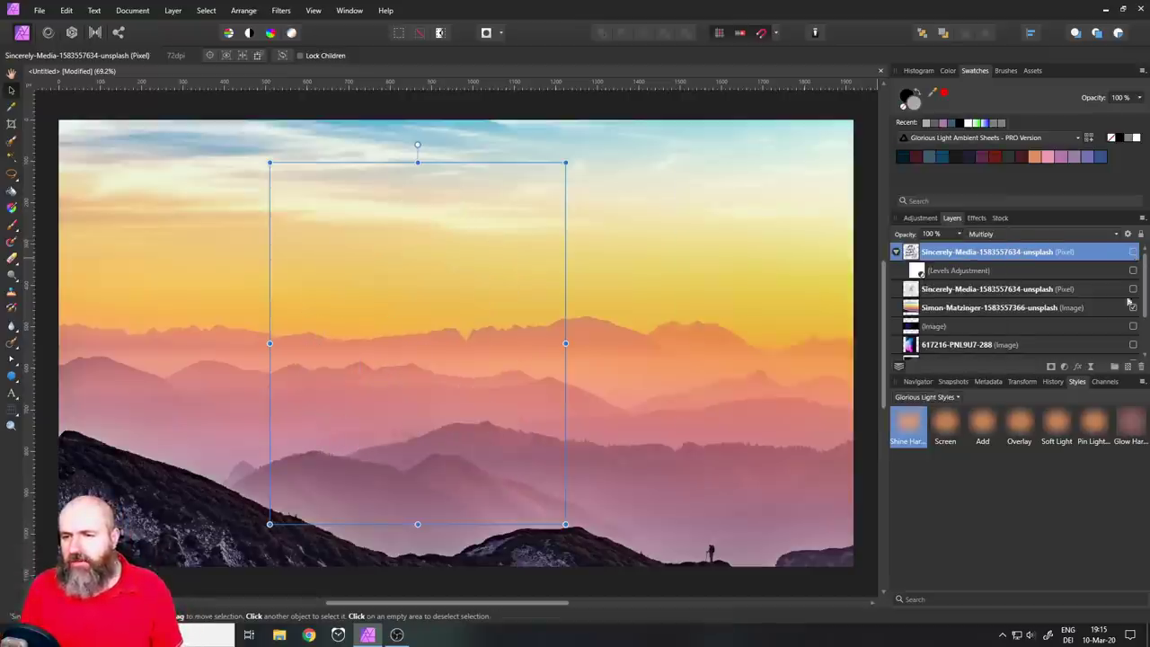
pyautogui.click(11, 378)
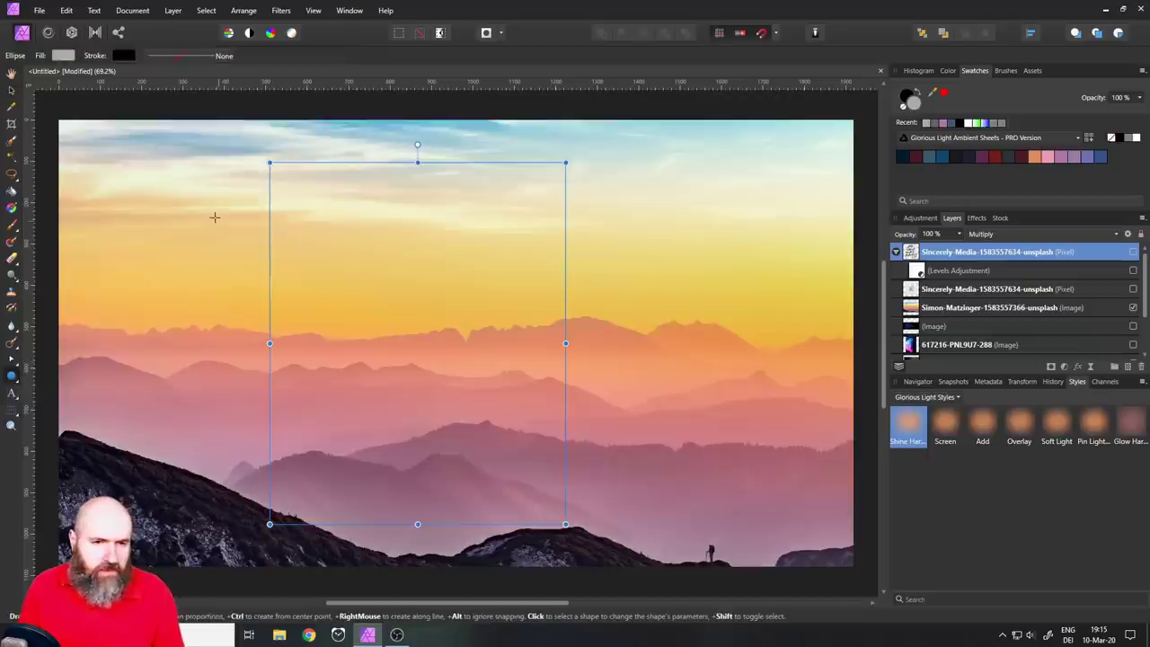
pyautogui.moveTo(211, 214)
pyautogui.mouseDown()
pyautogui.moveTo(351, 321)
pyautogui.moveTo(509, 518)
pyautogui.mouseUp()
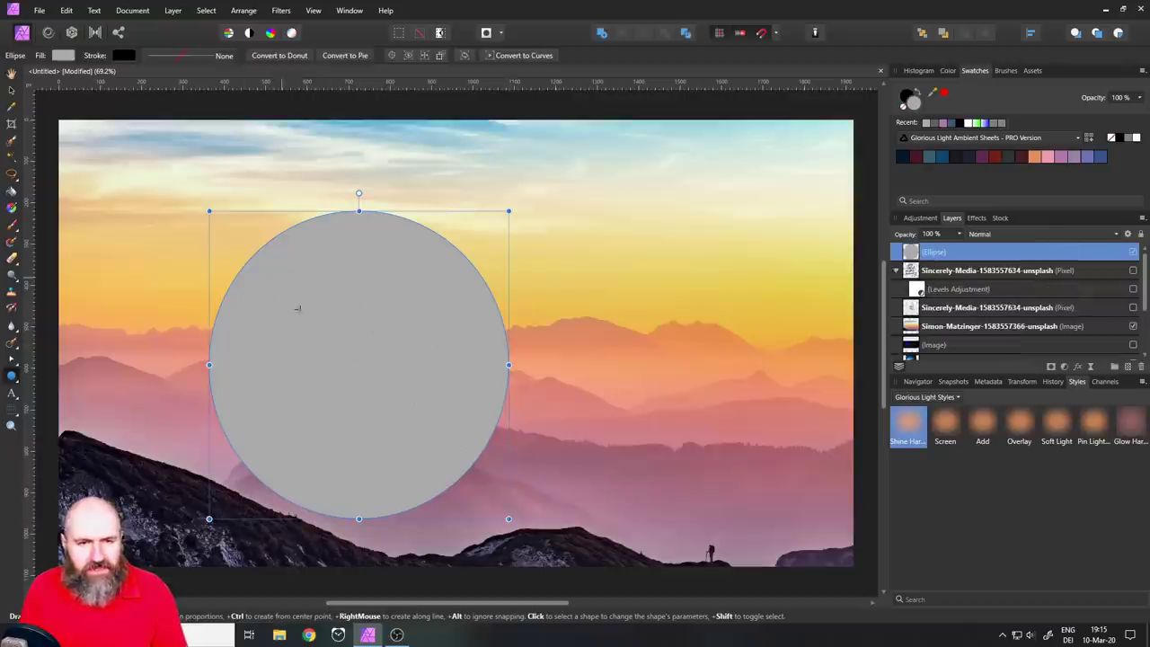
pyautogui.moveTo(393, 337); pyautogui.dragTo(484, 298)
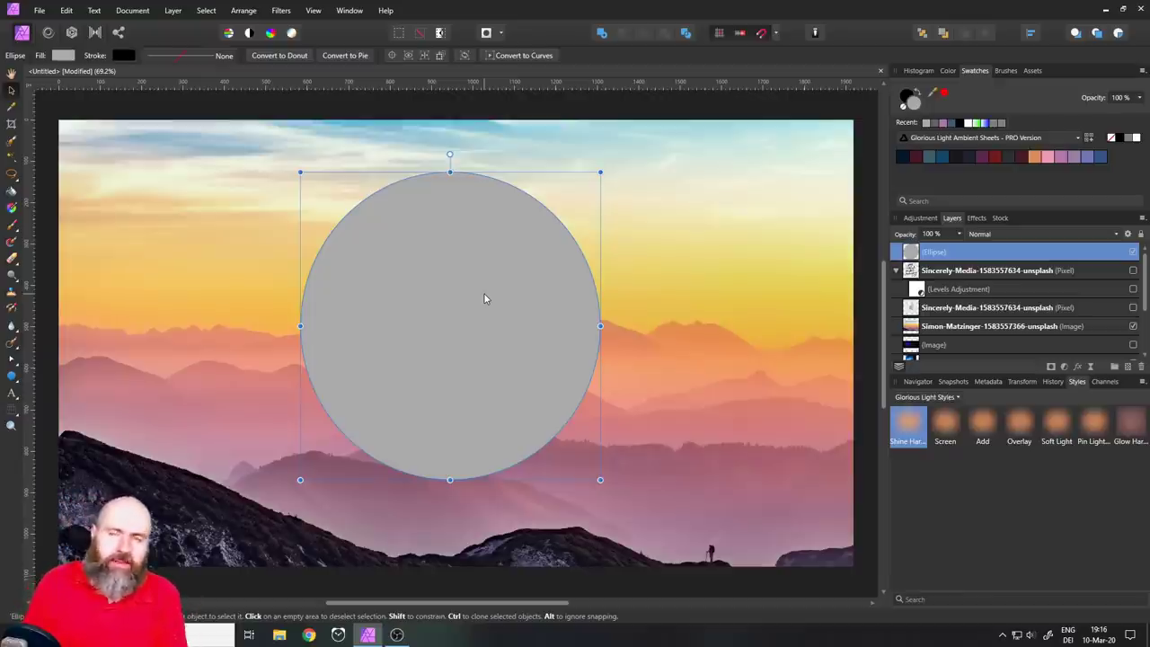
# Set the circle's blend mode to Color Burn, then shift it slightly down-left
pyautogui.click(1024, 234)
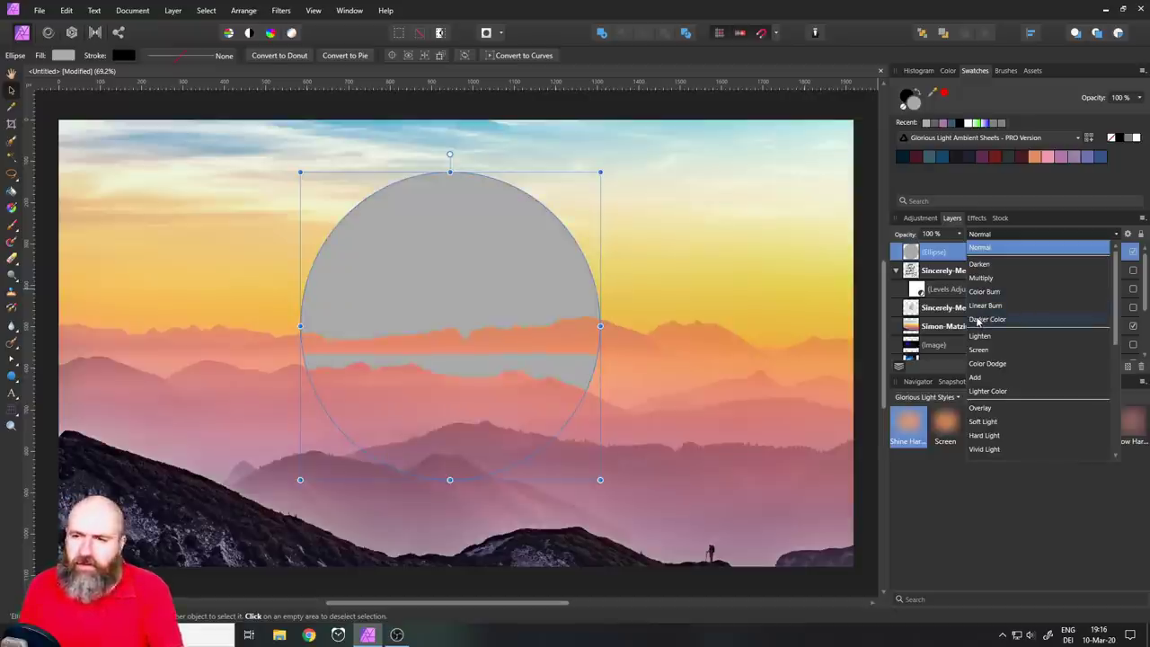
pyautogui.click(984, 292)
pyautogui.moveTo(465, 304); pyautogui.dragTo(422, 356)
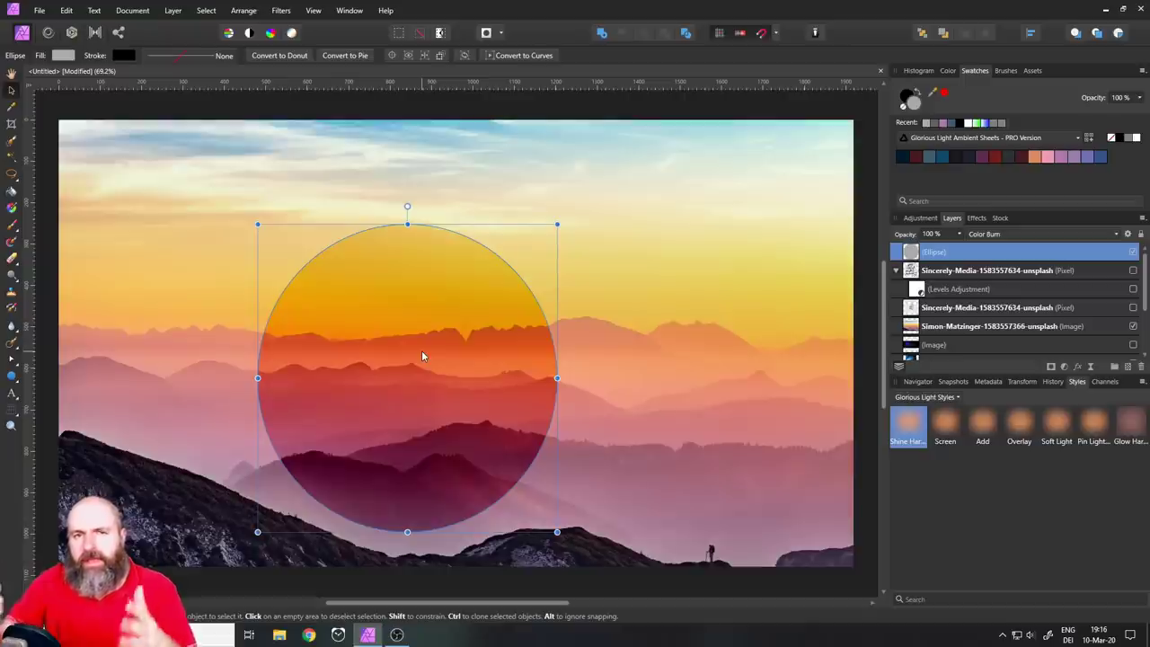
pyautogui.click(1002, 234)
pyautogui.scroll(1, 1033, 314)
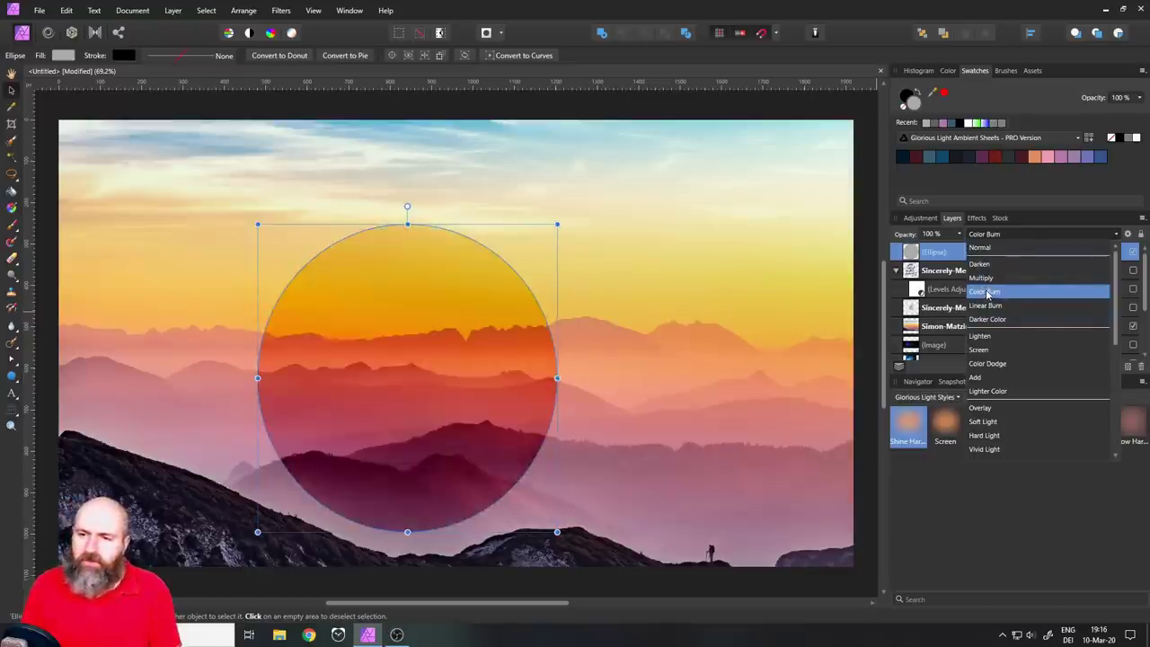
# Keep Color Burn, then drag the circle and its handles into a wide oval across the sunset
pyautogui.click(986, 292)
pyautogui.moveTo(358, 404); pyautogui.dragTo(246, 325)
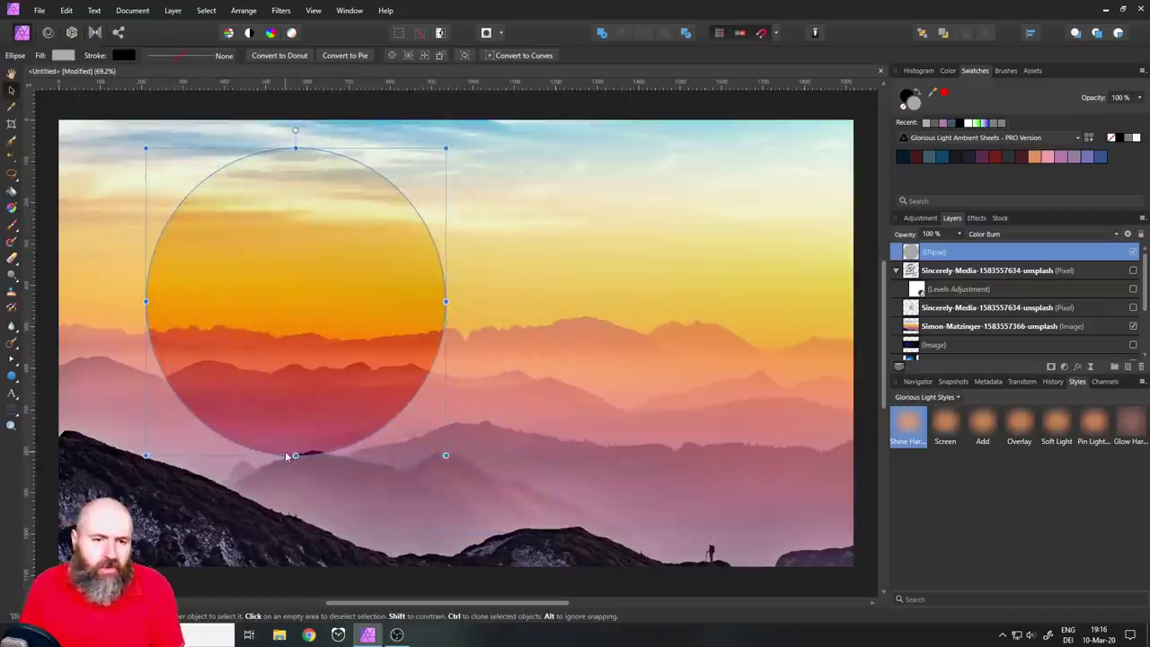
pyautogui.moveTo(295, 442); pyautogui.dragTo(296, 575)
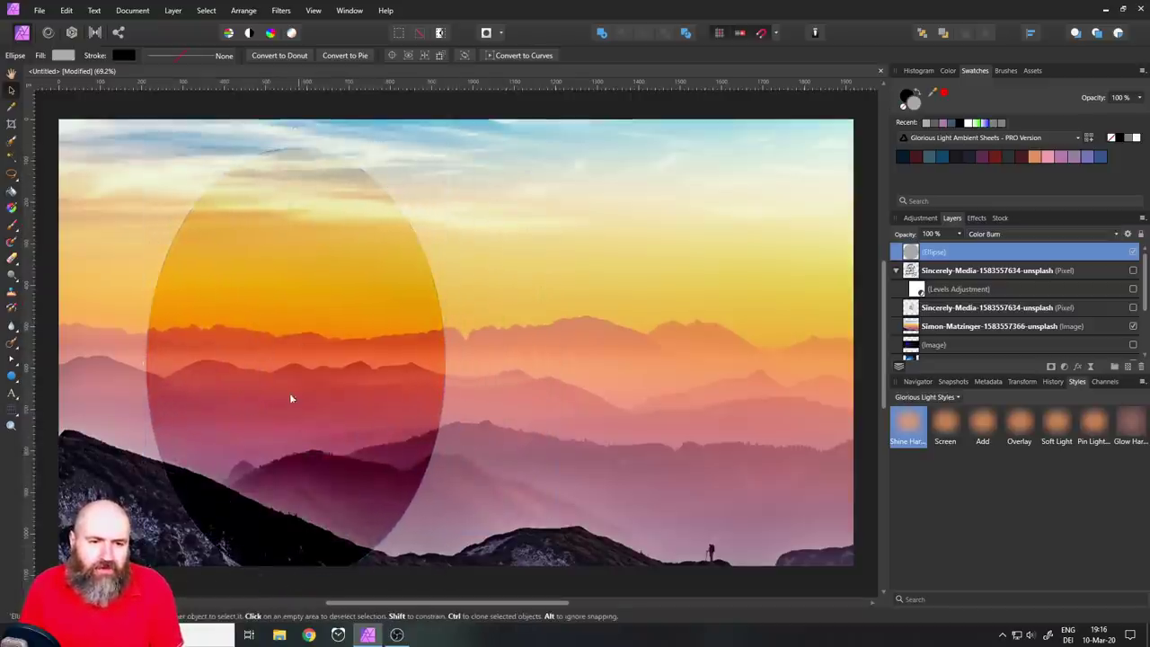
pyautogui.moveTo(287, 393); pyautogui.dragTo(653, 377)
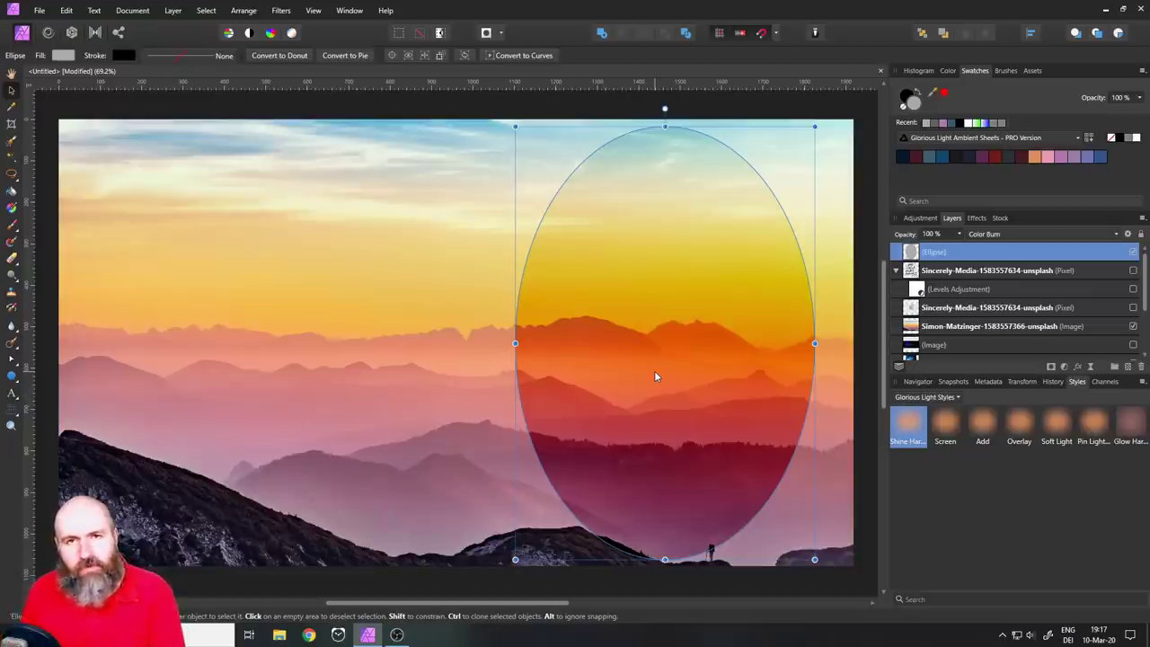
pyautogui.moveTo(515, 343); pyautogui.dragTo(209, 342)
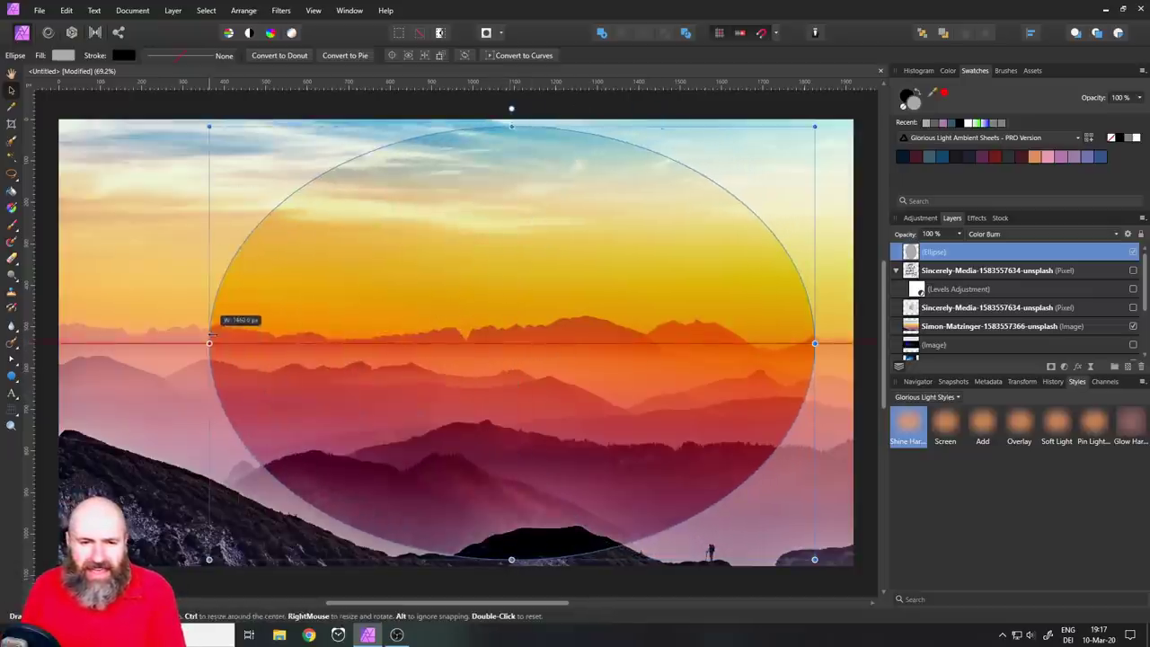
pyautogui.moveTo(512, 559); pyautogui.dragTo(512, 507)
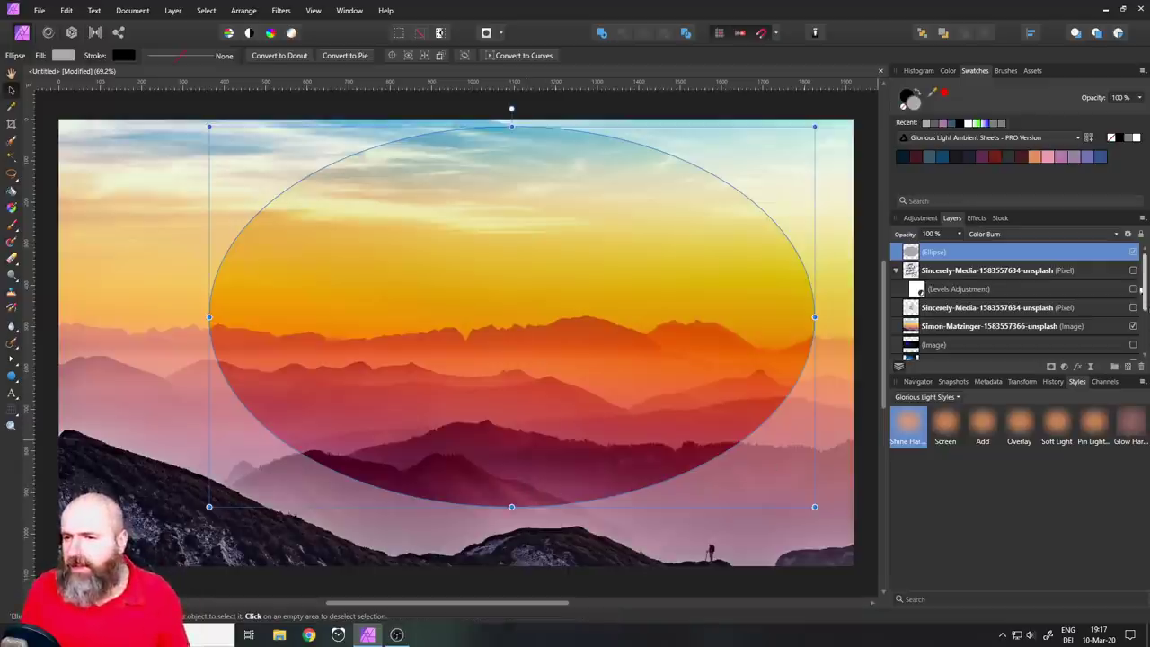
# Hide the Color Burn ellipse and the landscape layer, then deselect
pyautogui.click(1131, 253)
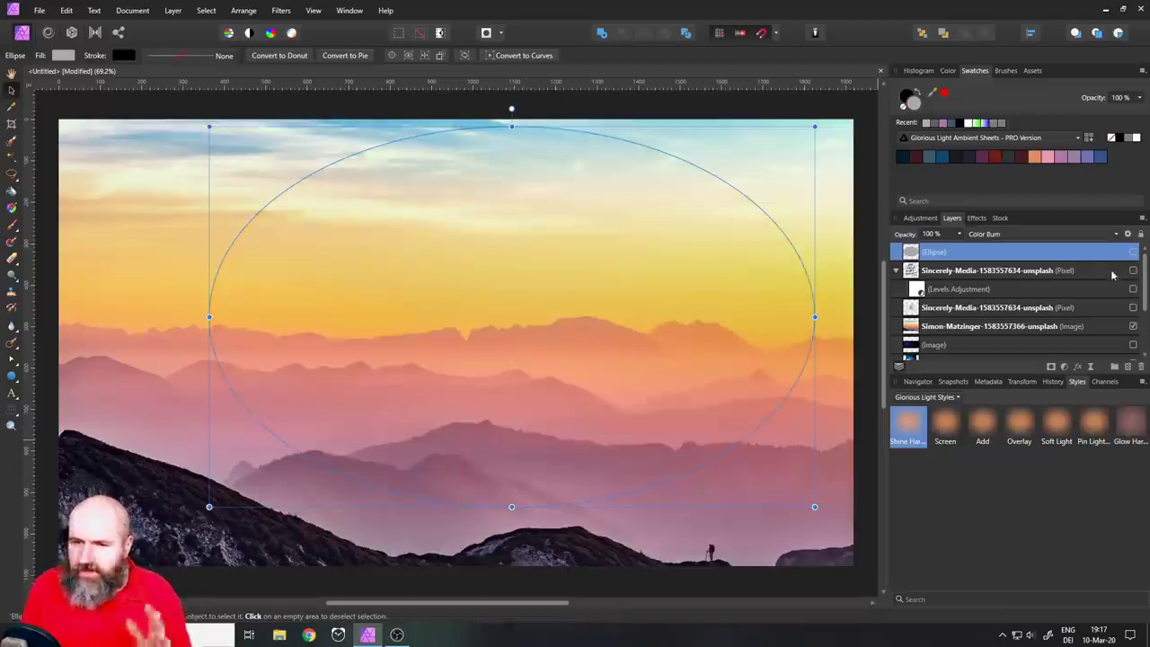
pyautogui.click(1133, 327)
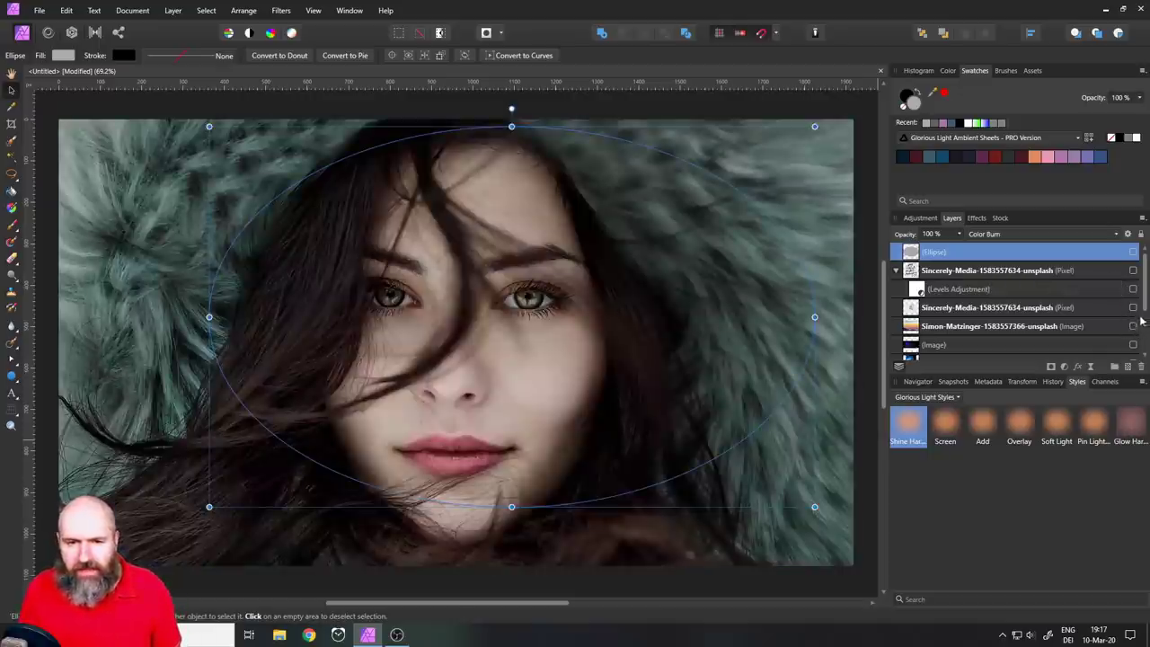
pyautogui.click(103, 111)
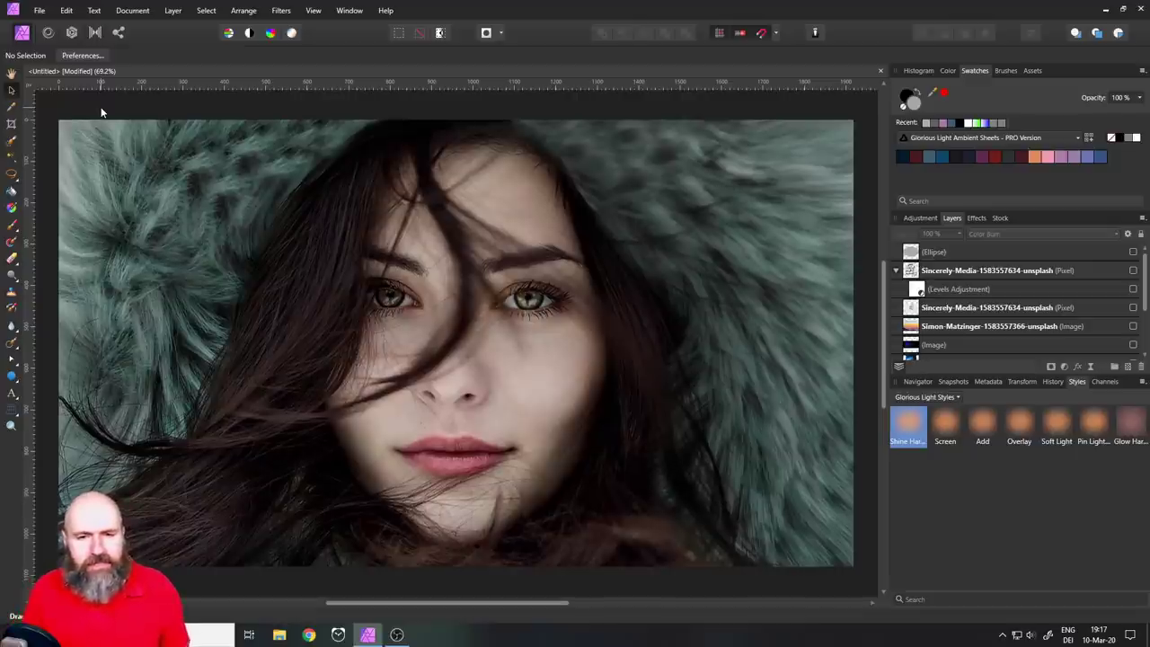
# Show the blue-and-pink smoke layer and centre it over the portrait
pyautogui.scroll(-2, 1022, 278)
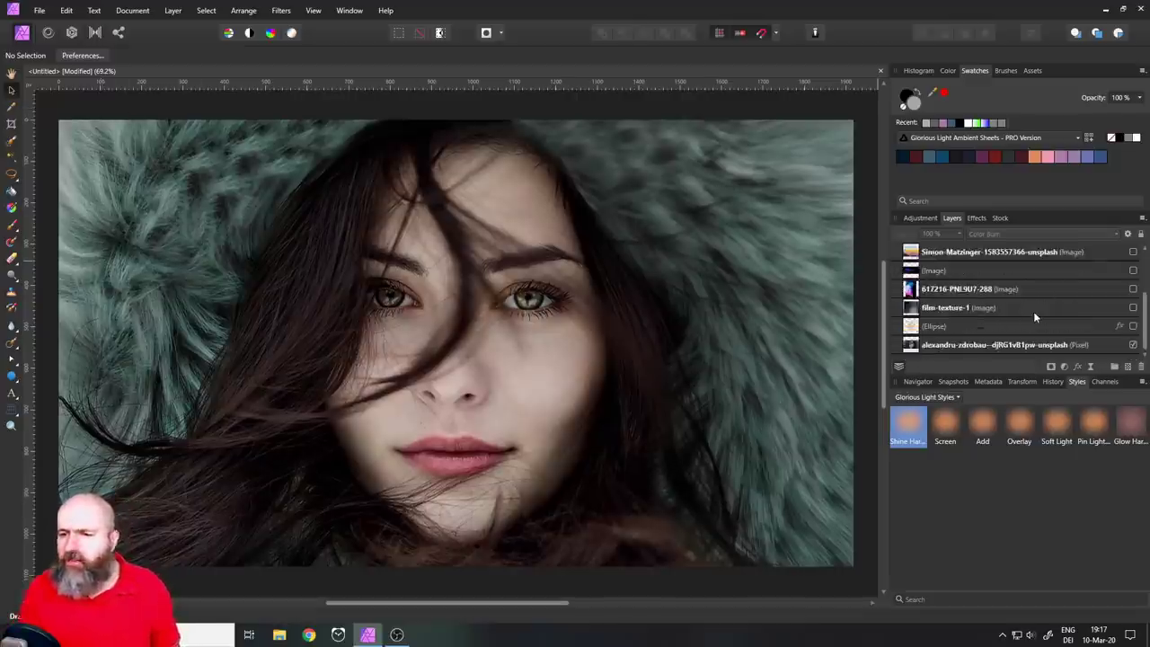
pyautogui.click(1133, 290)
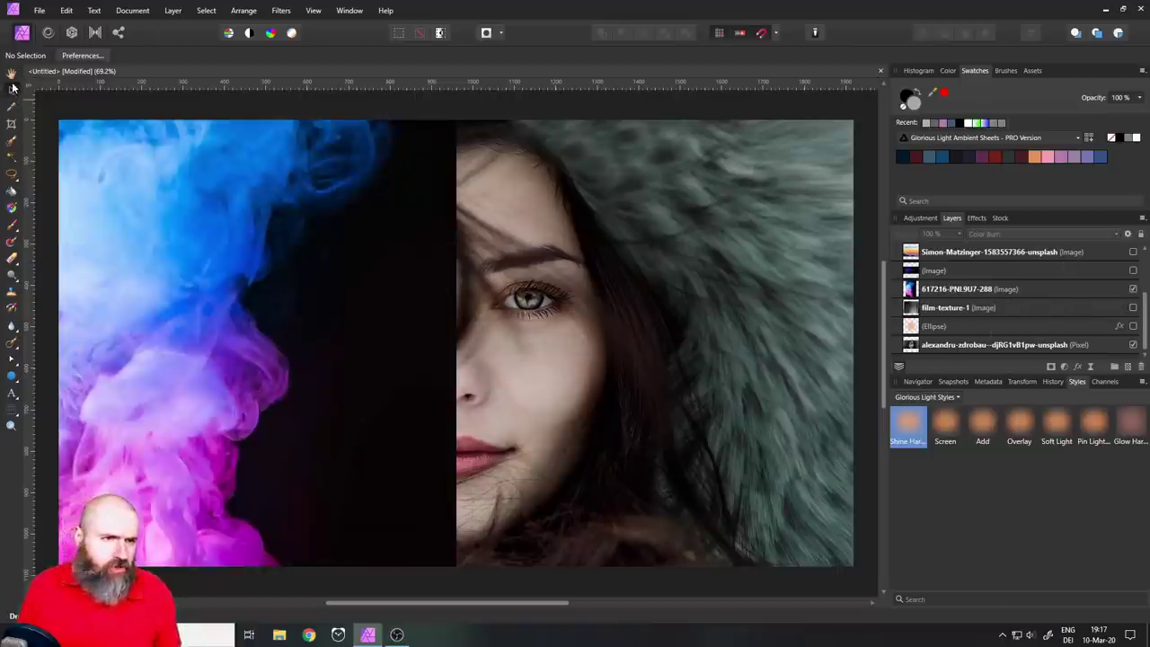
pyautogui.moveTo(100, 182); pyautogui.dragTo(511, 315)
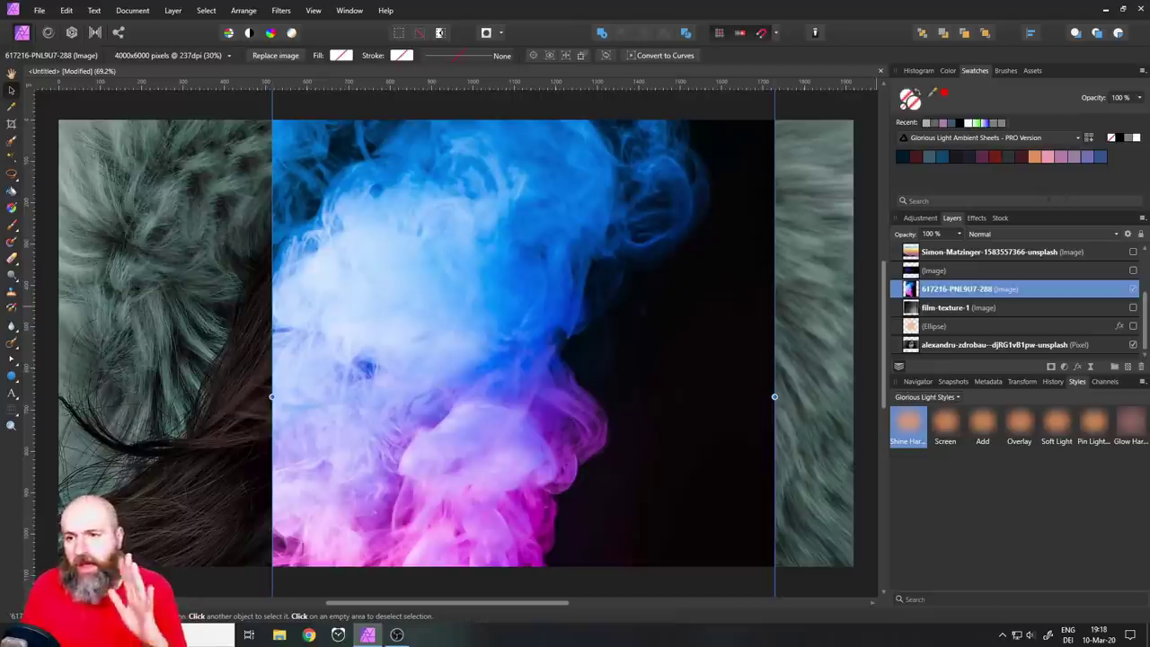
# Set the smoke layer's blend mode to Lighten and move it to the portrait's left side
pyautogui.click(991, 235)
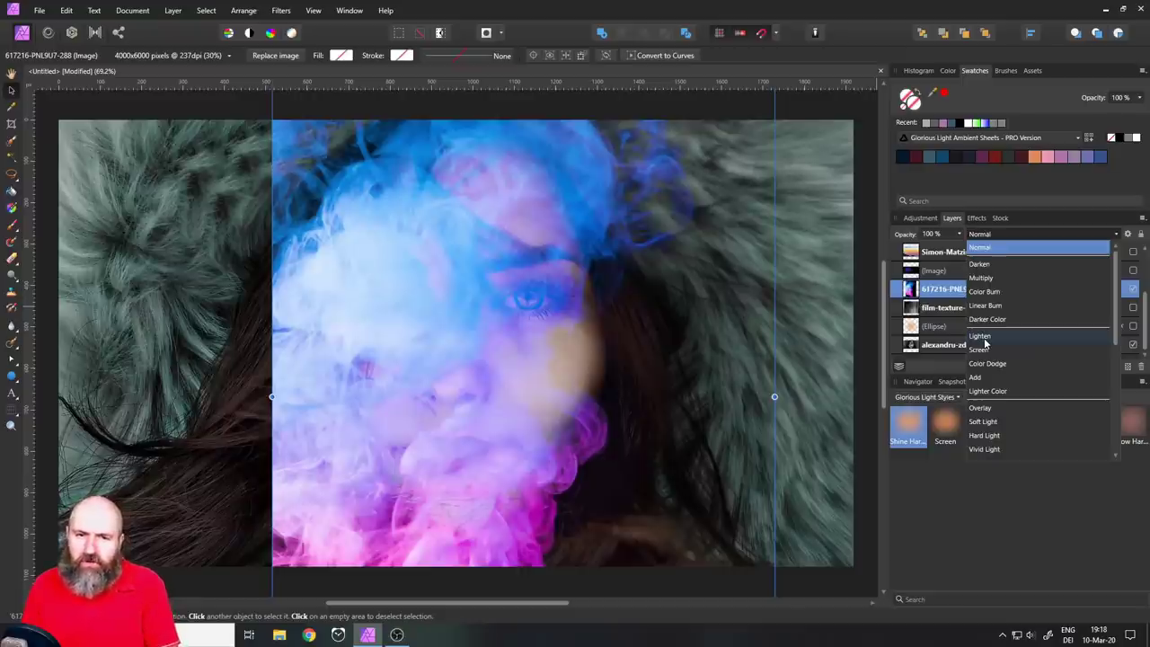
pyautogui.click(983, 338)
pyautogui.moveTo(440, 321); pyautogui.dragTo(188, 229)
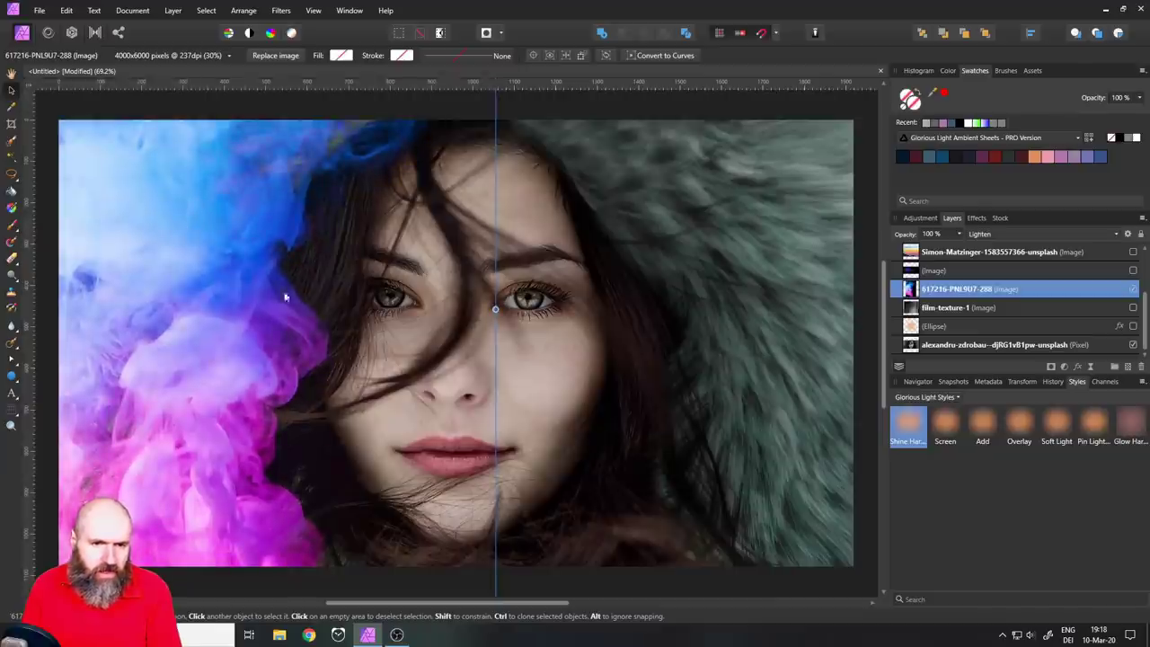
# Deselect, open and close Blend Options, then turn off the smoke layer's visibility
pyautogui.click(631, 381)
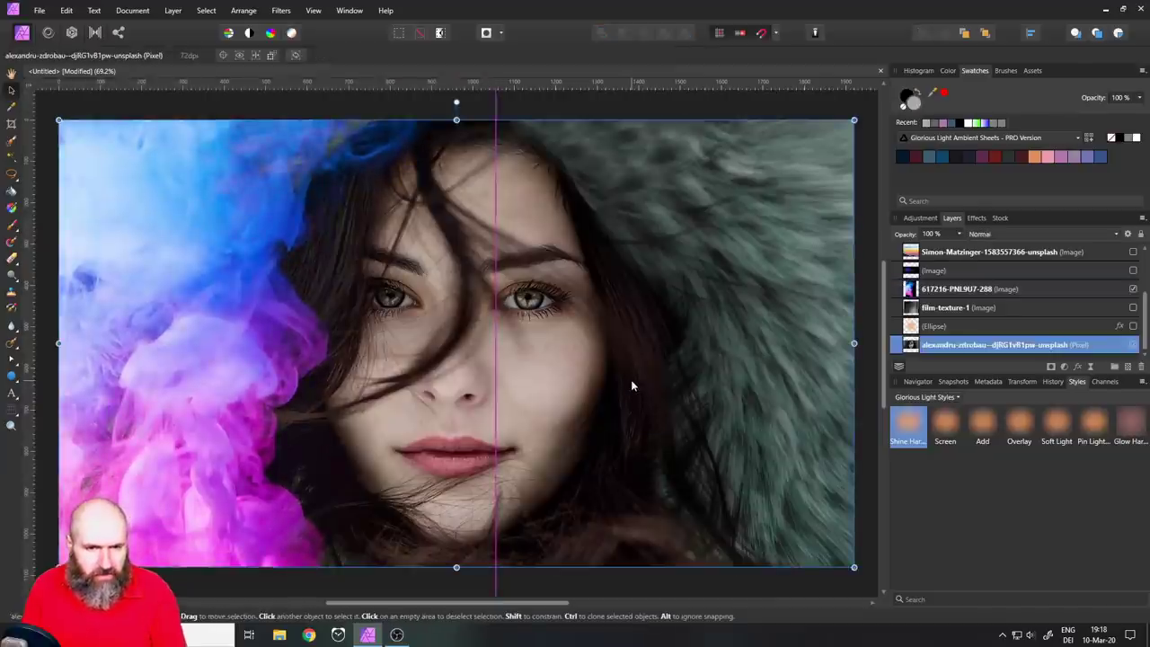
pyautogui.click(868, 502)
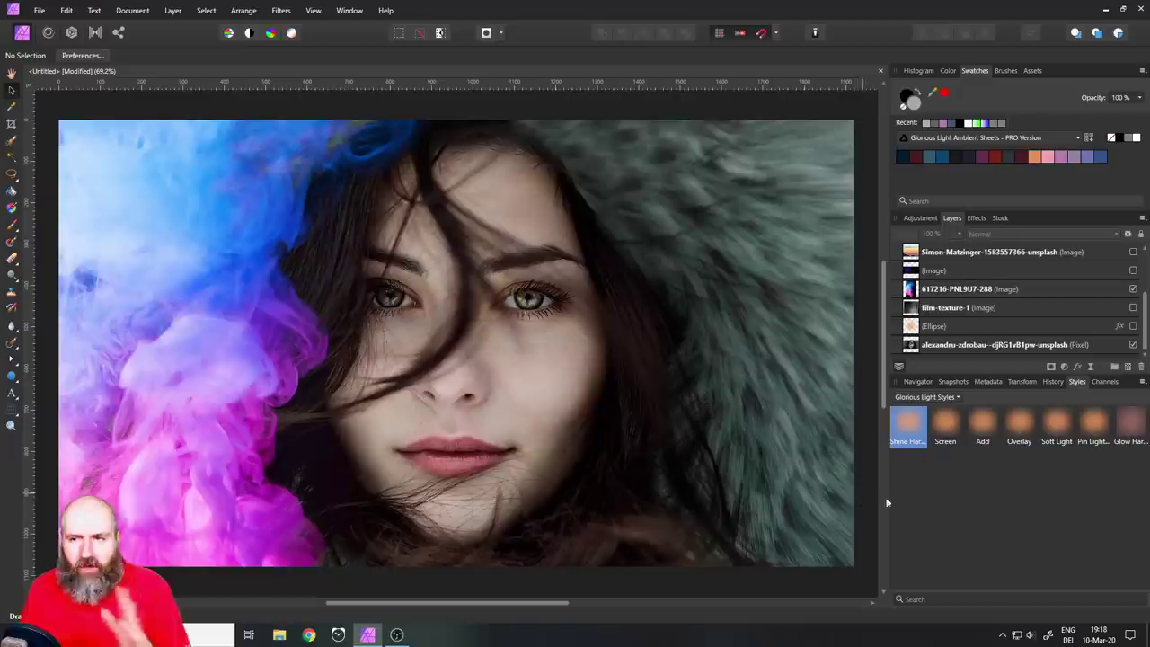
pyautogui.click(1128, 234)
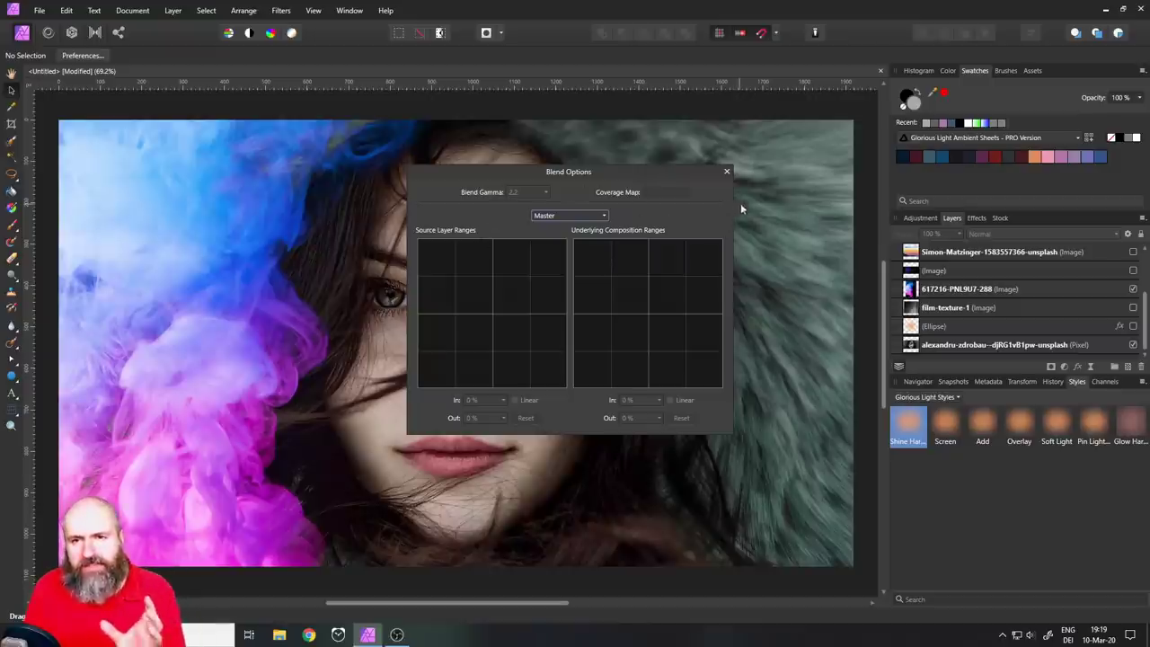
pyautogui.click(728, 171)
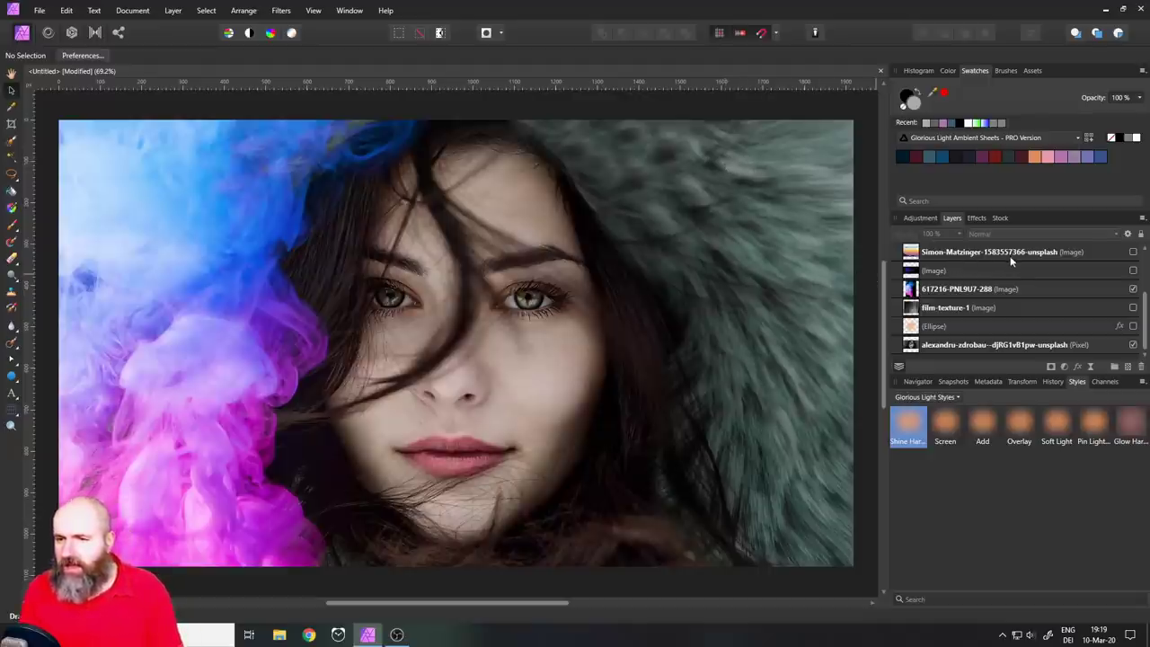
pyautogui.click(1133, 289)
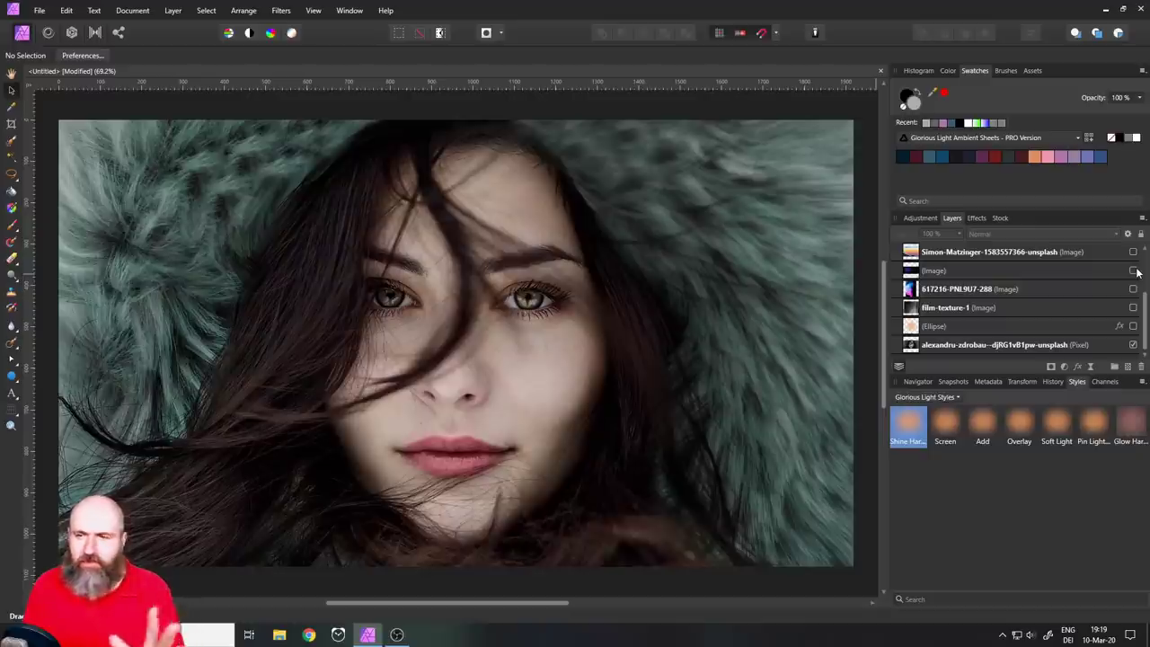
# Show the lens-flare layer, blend it with Add, nudge it down-left over the face, and deselect
pyautogui.click(1133, 271)
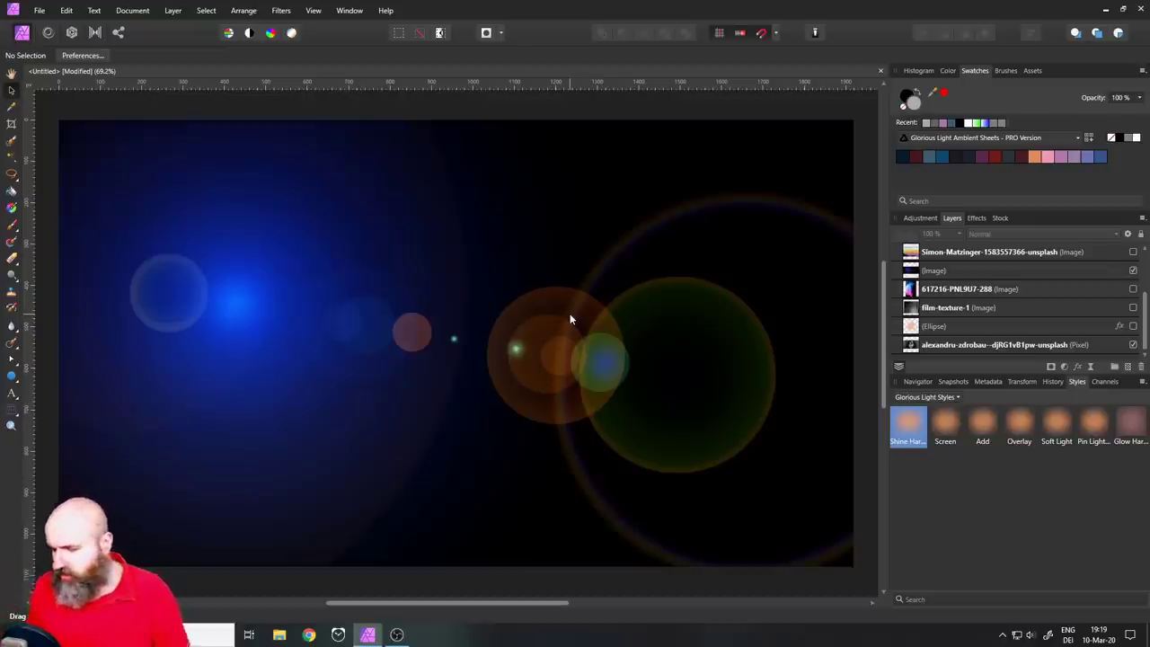
pyautogui.click(926, 272)
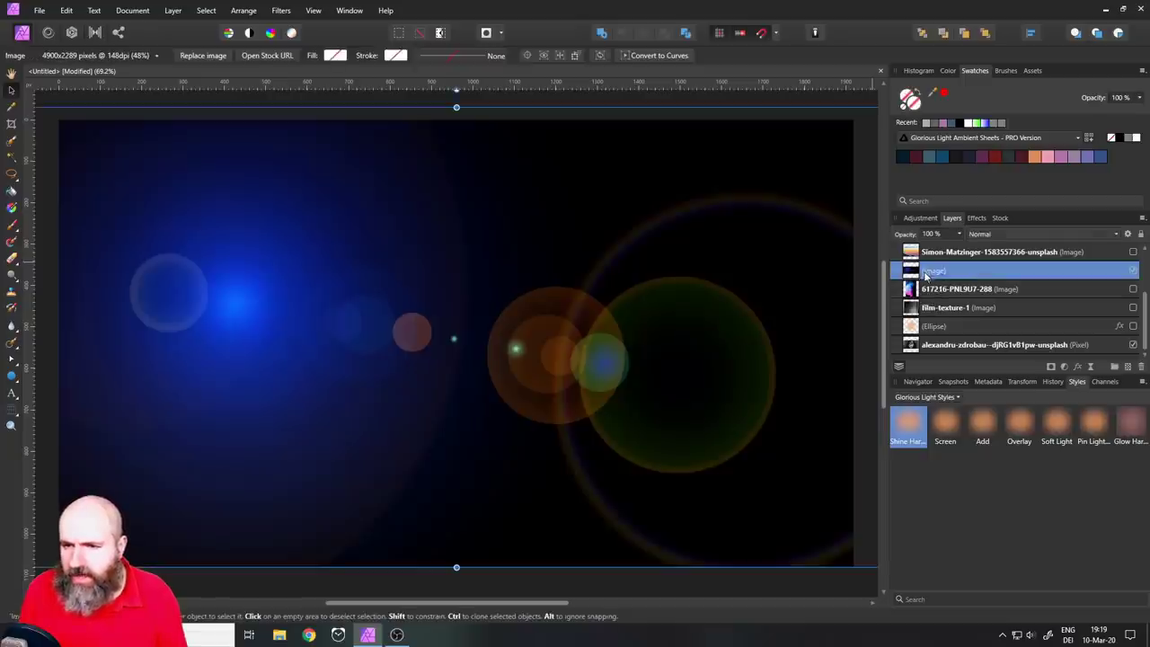
pyautogui.click(977, 233)
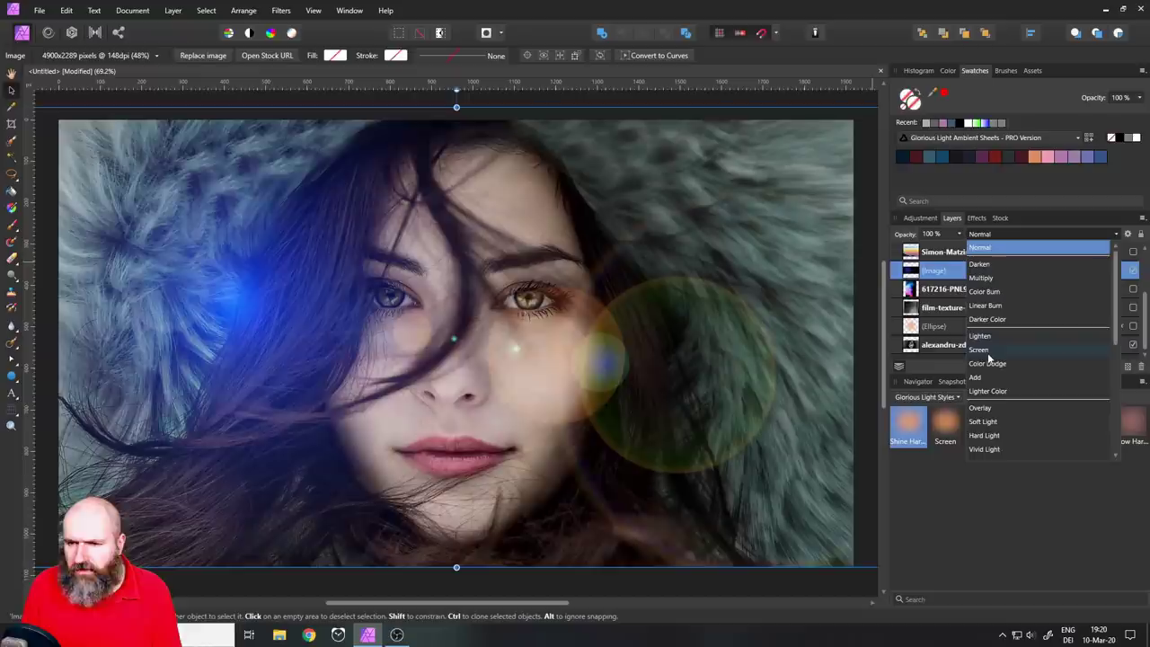
pyautogui.click(989, 381)
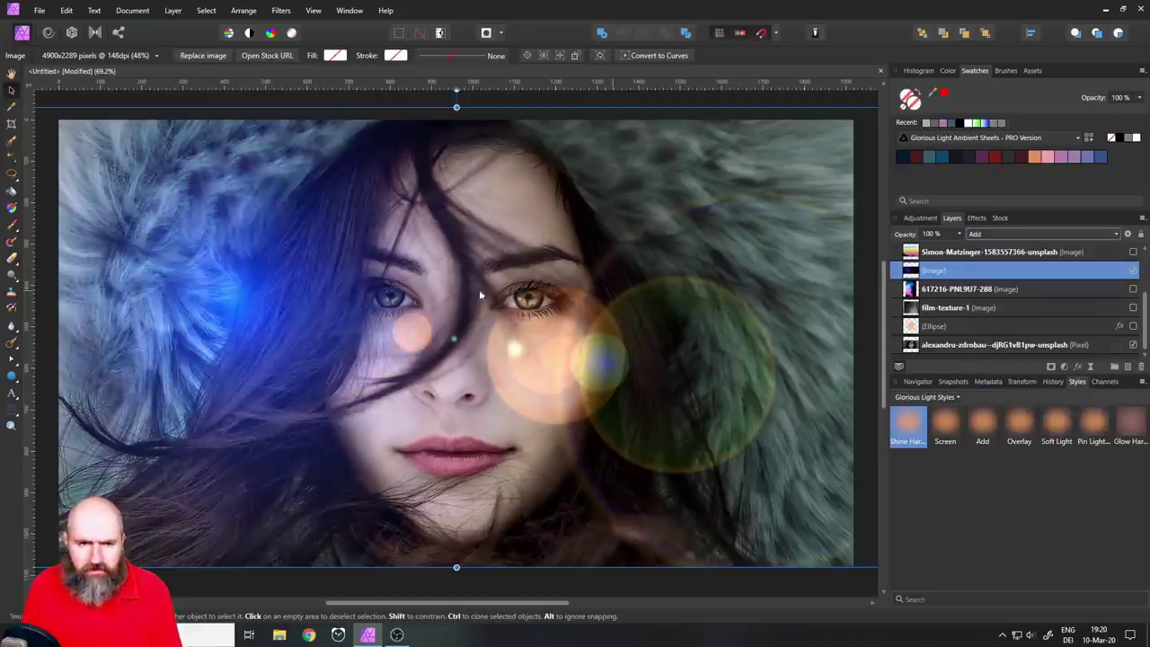
pyautogui.moveTo(557, 404); pyautogui.dragTo(528, 405)
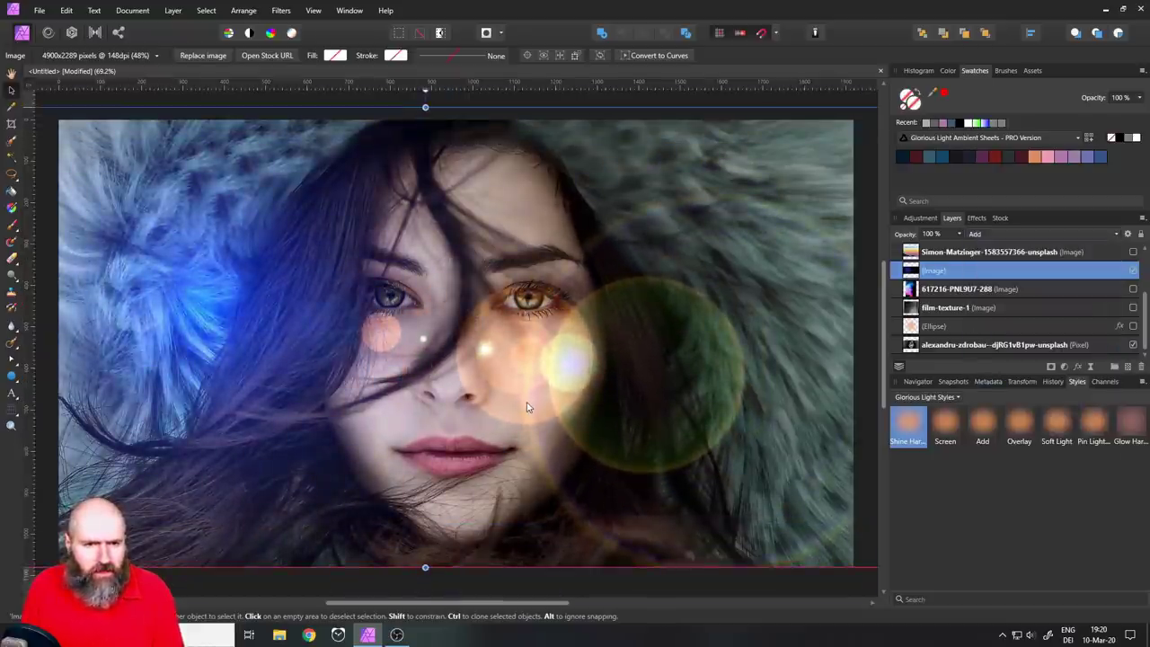
pyautogui.click(454, 588)
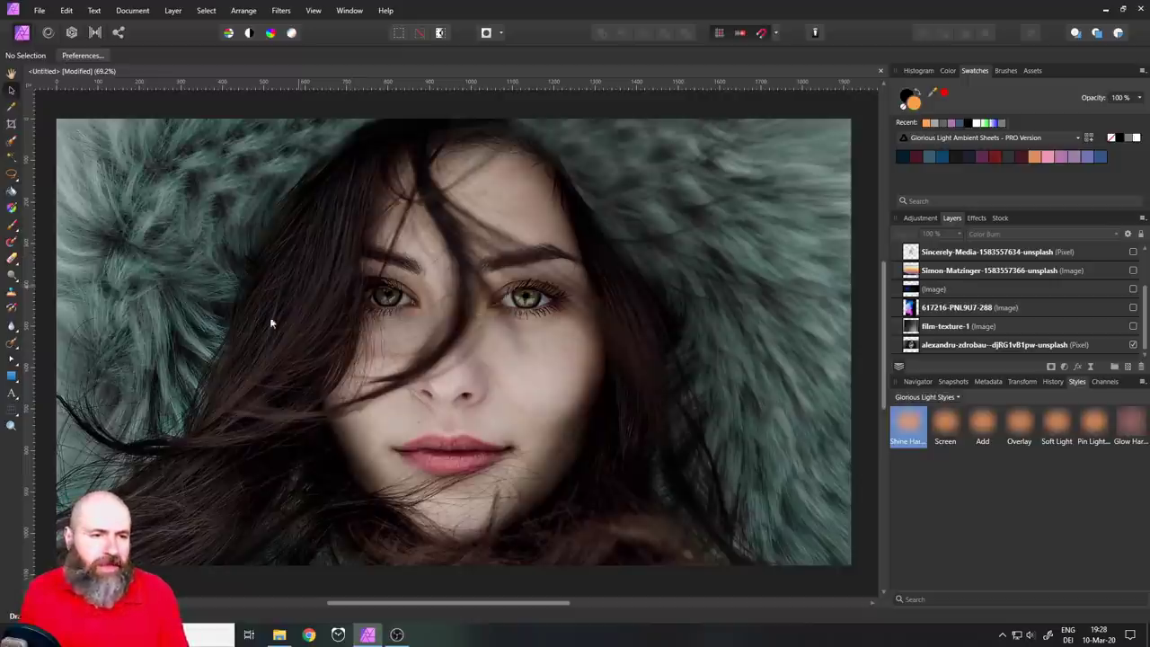
# Draw an orange rectangle over the whole canvas and set its blend mode to Soft Light
pyautogui.click(12, 375)
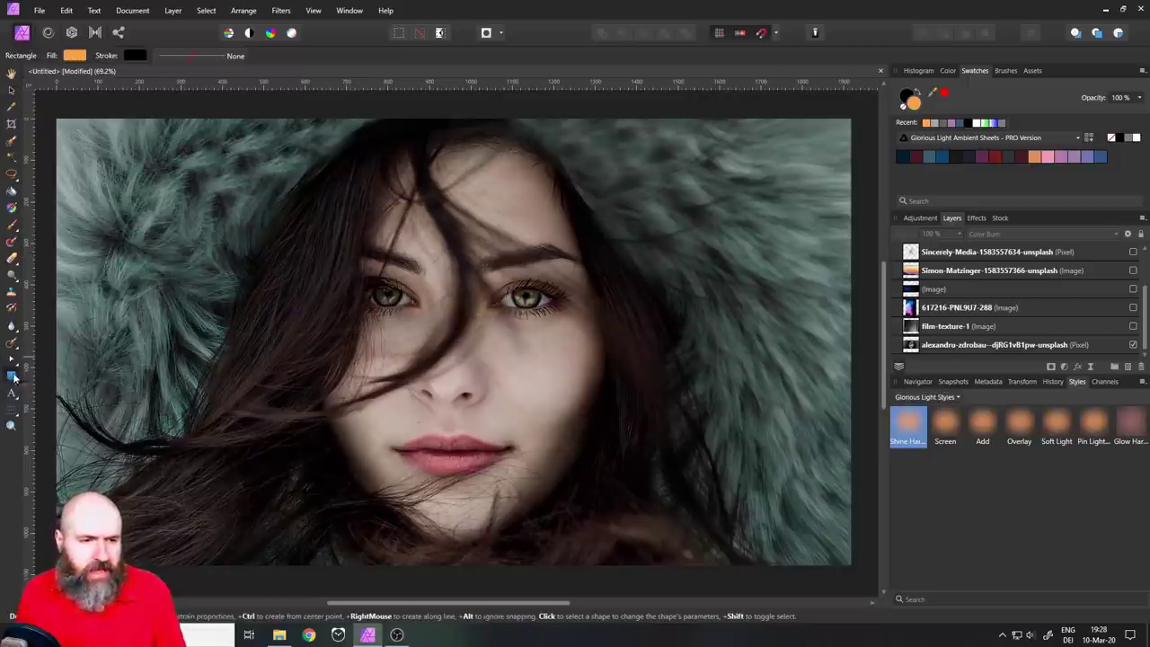
pyautogui.moveTo(56, 118); pyautogui.dragTo(855, 572)
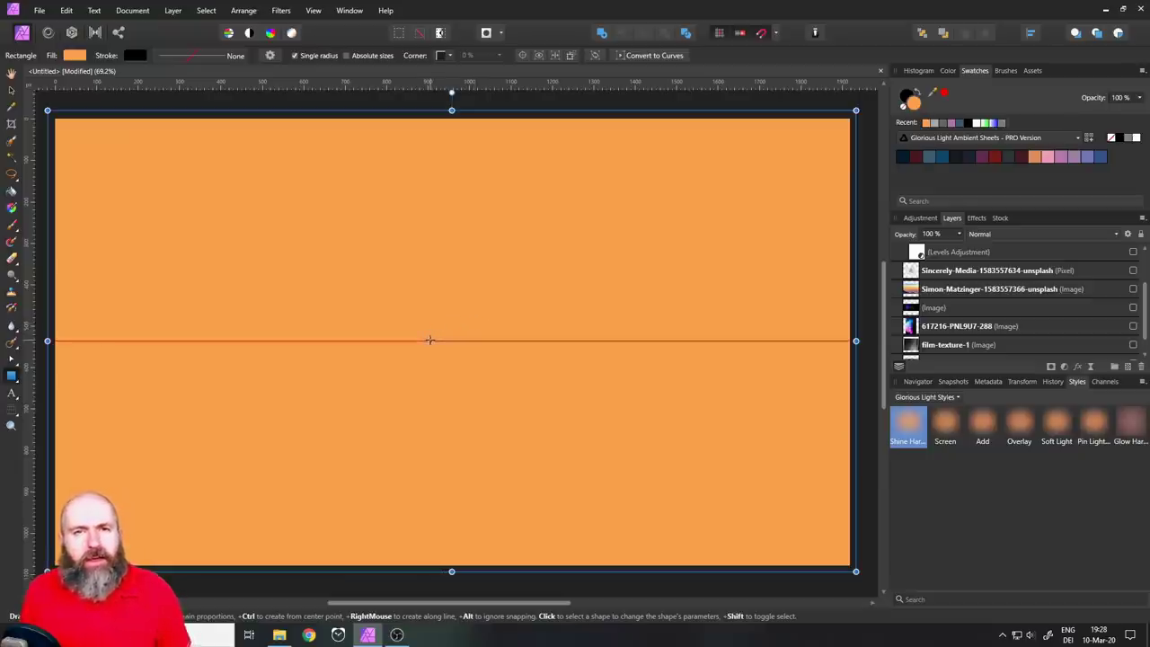
pyautogui.click(1114, 234)
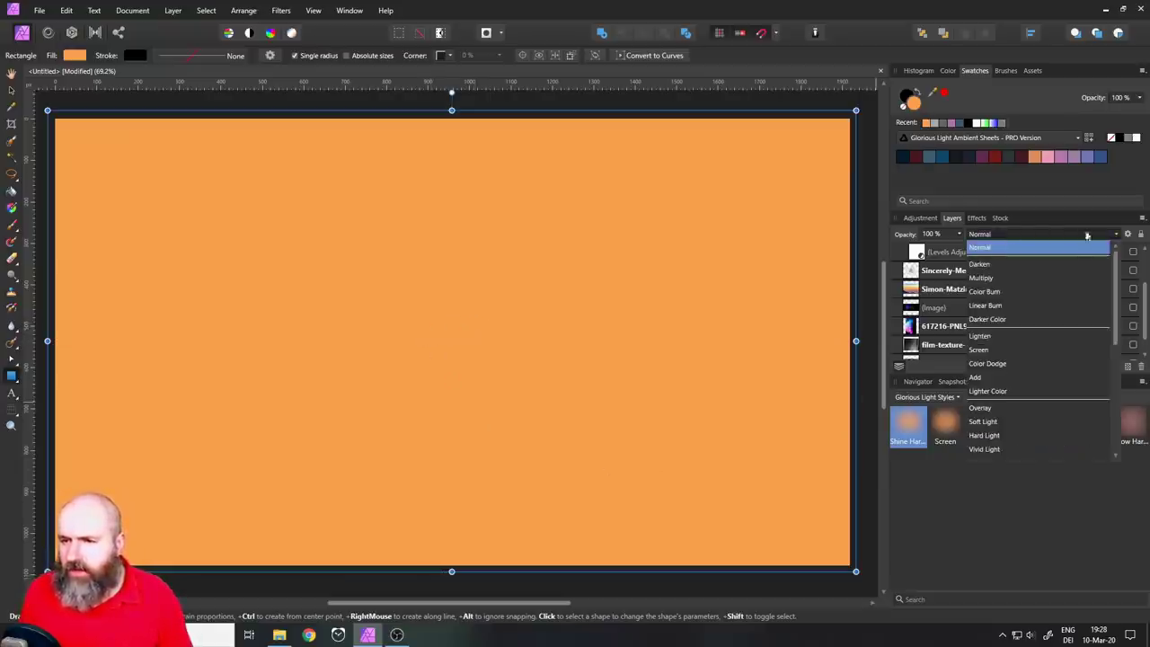
pyautogui.scroll(-2, 1114, 357)
pyautogui.scroll(-1, 1114, 358)
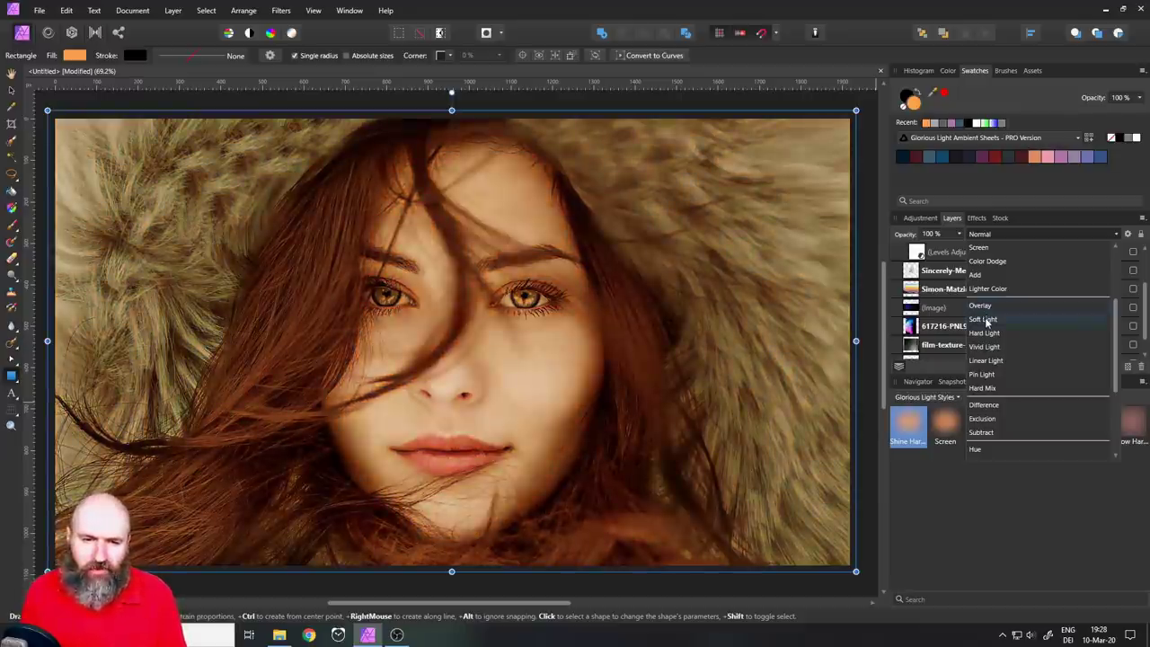
pyautogui.click(983, 320)
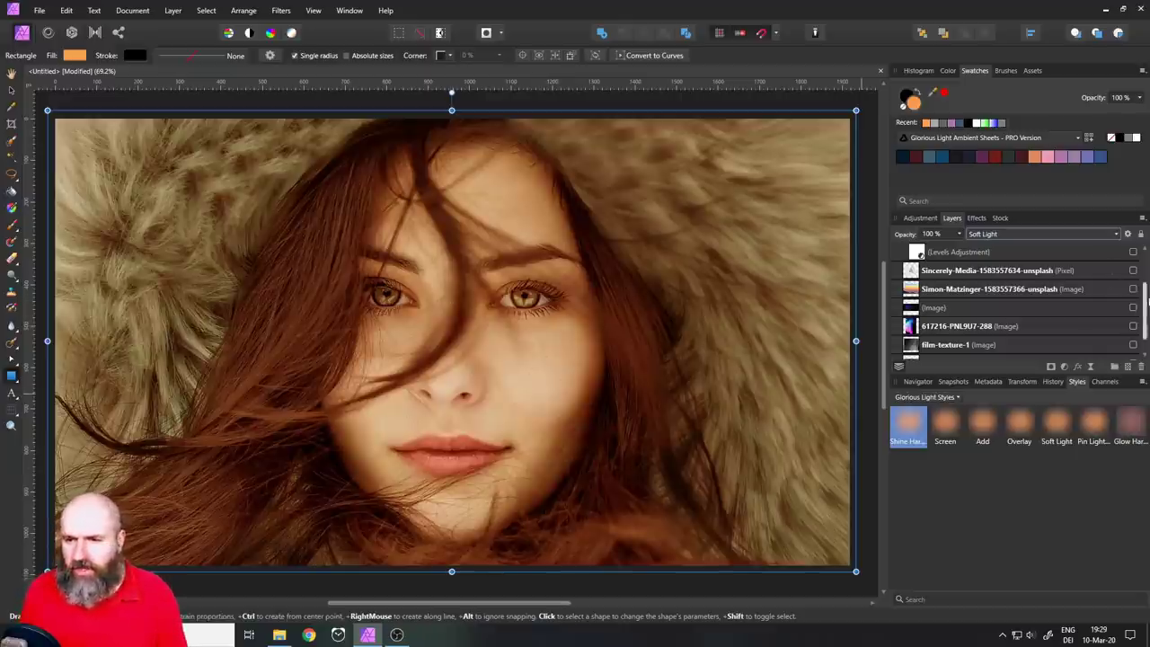
pyautogui.scroll(-1, 1114, 331)
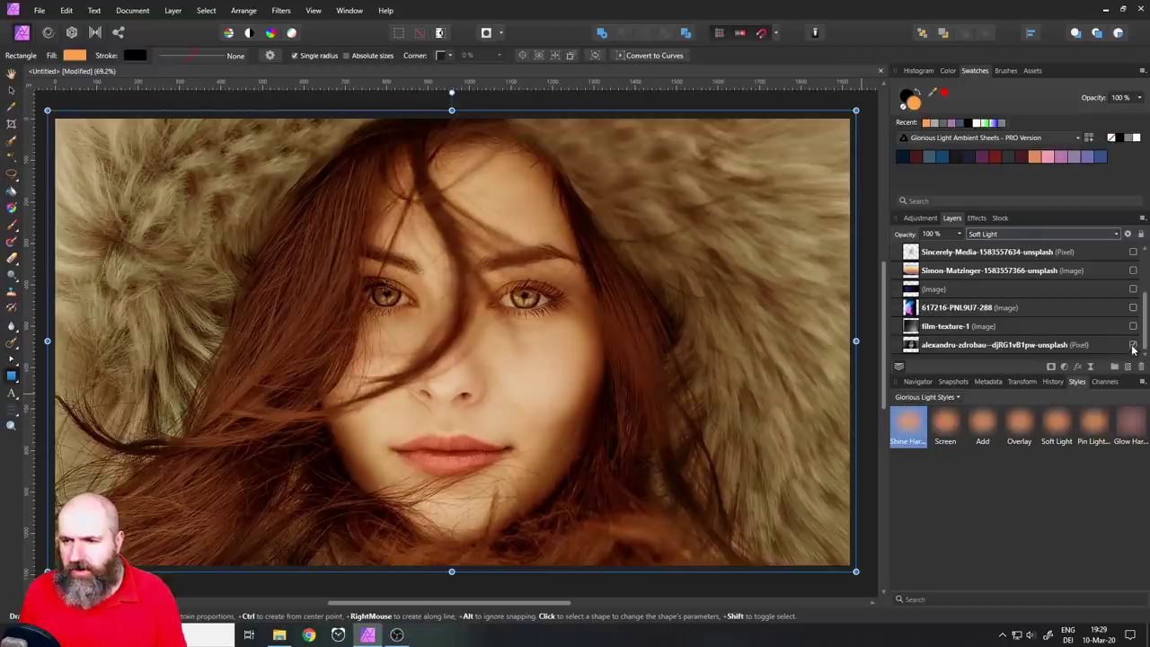
pyautogui.moveTo(1145, 325); pyautogui.dragTo(1146, 266)
# Toggle the orange rectangle's visibility off and on twice to compare the tone
pyautogui.click(1133, 254)
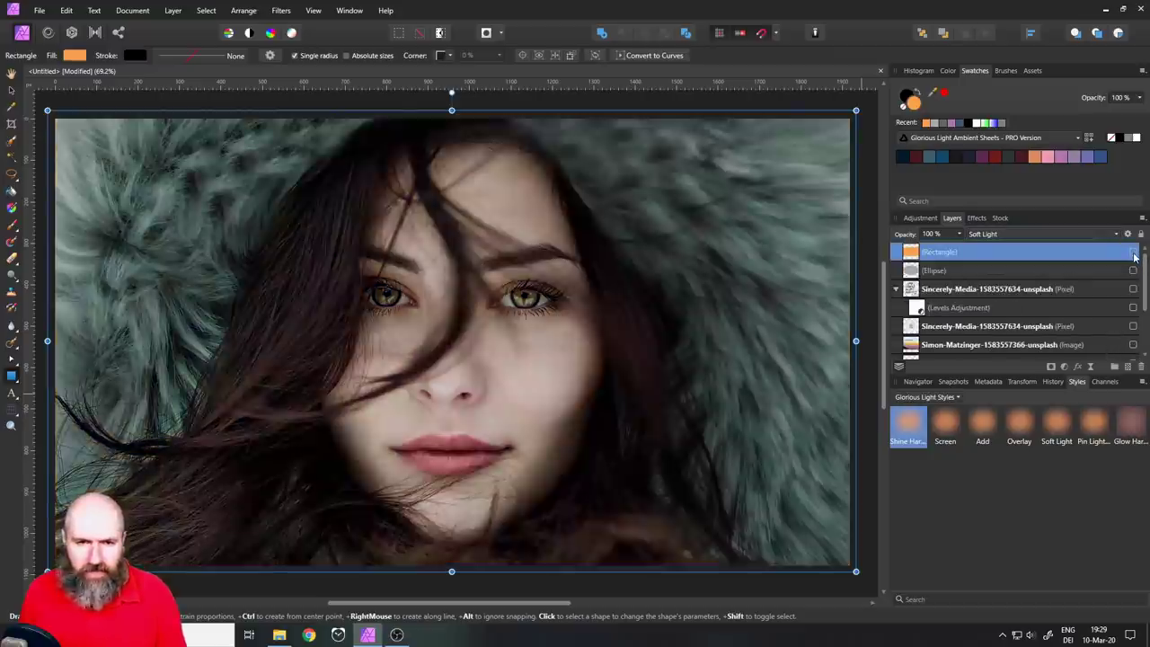
pyautogui.click(1133, 256)
pyautogui.click(1133, 255)
pyautogui.click(1133, 255)
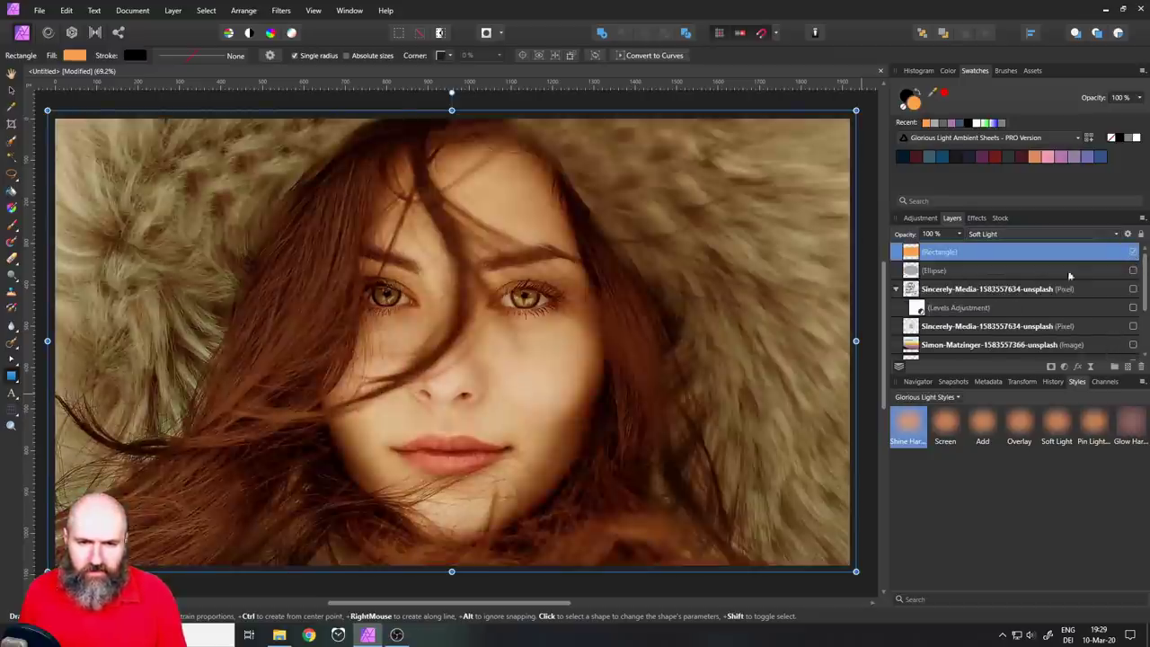
# Change the rectangle's fill to pale blue using the HSL colour wheel
pyautogui.click(72, 56)
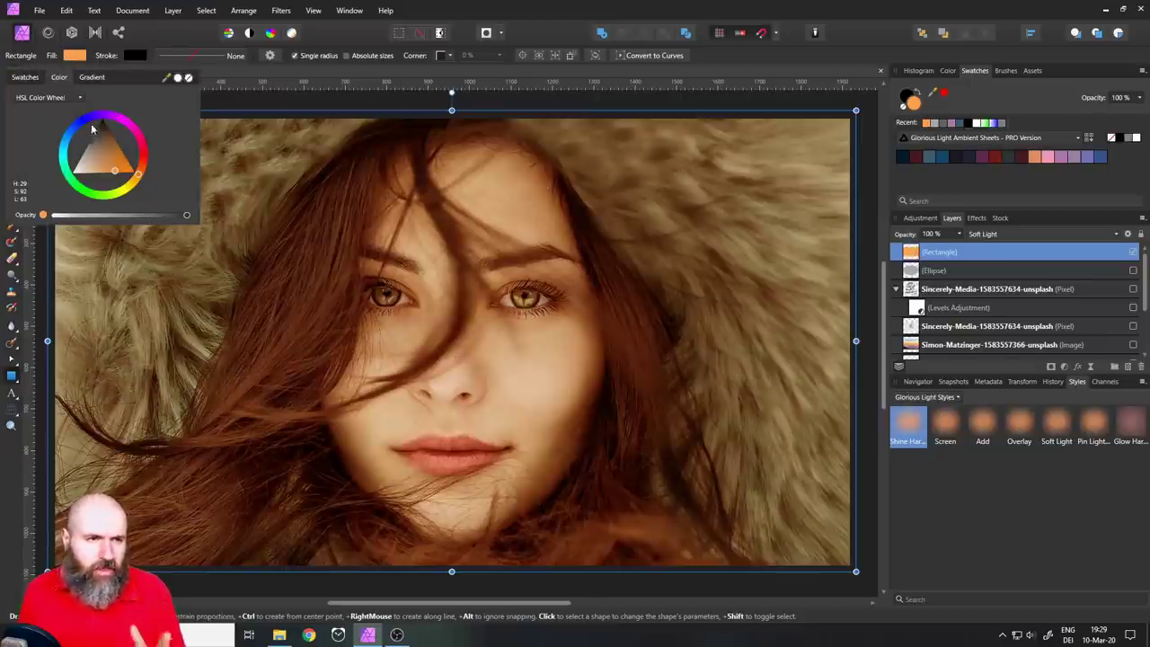
pyautogui.click(49, 98)
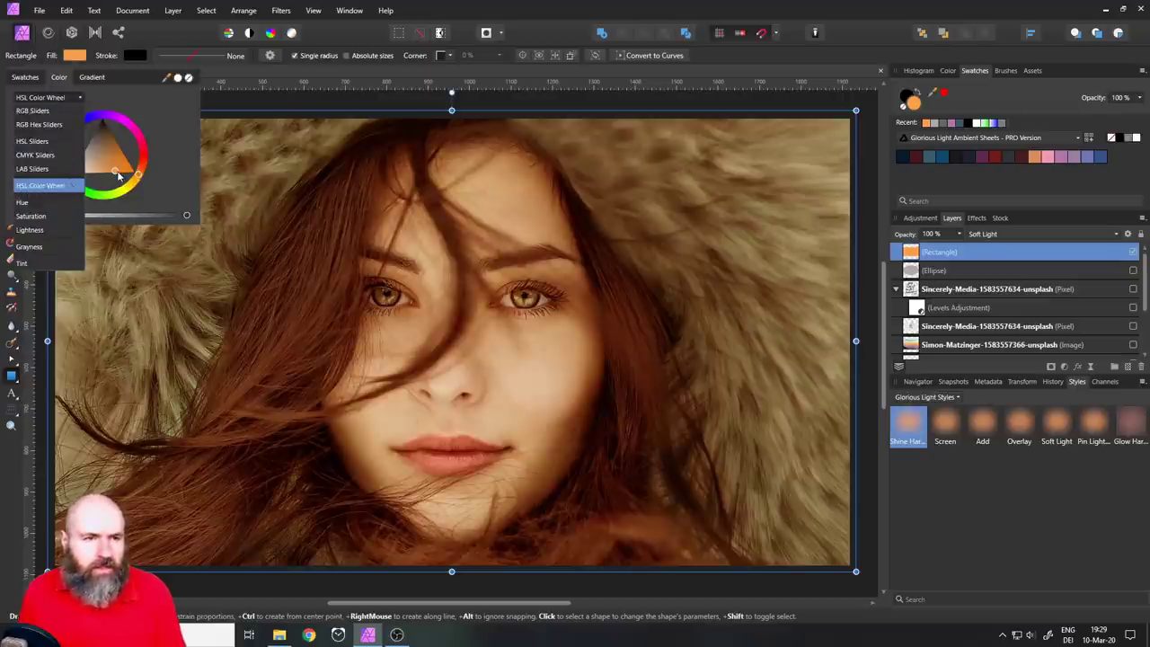
pyautogui.click(121, 178)
pyautogui.moveTo(120, 179)
pyautogui.mouseDown()
pyautogui.moveTo(107, 148)
pyautogui.moveTo(80, 173)
pyautogui.moveTo(140, 171)
pyautogui.moveTo(102, 112)
pyautogui.moveTo(52, 153)
pyautogui.moveTo(77, 130)
pyautogui.moveTo(94, 136)
pyautogui.moveTo(74, 156)
pyautogui.moveTo(93, 169)
pyautogui.moveTo(112, 146)
pyautogui.mouseUp()
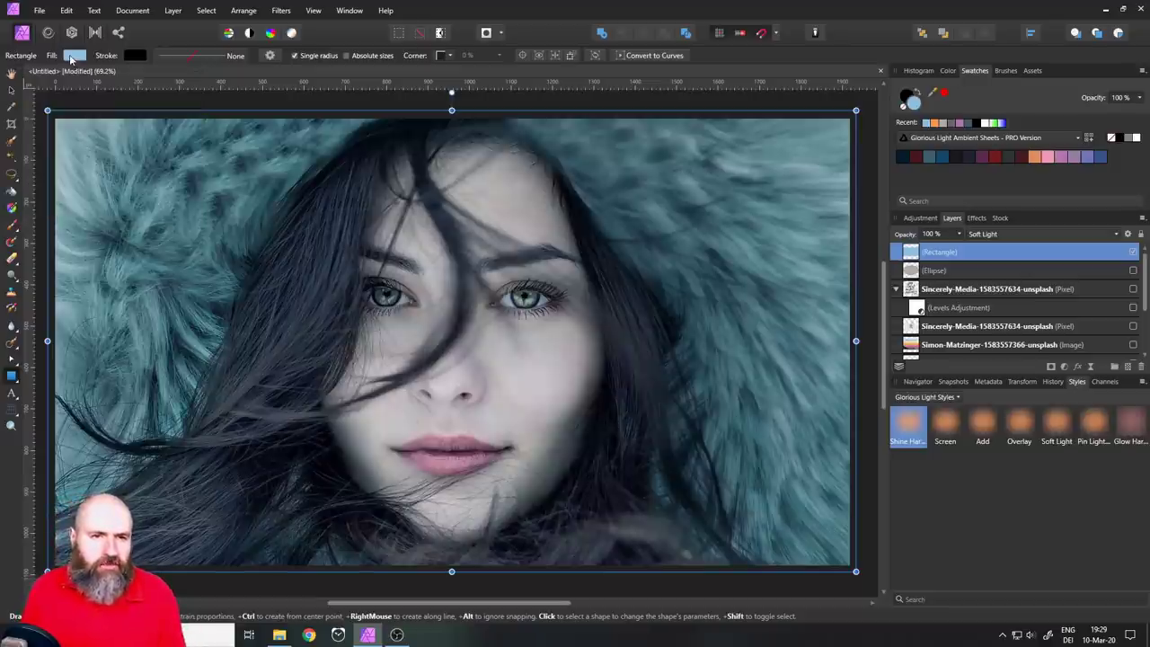
# Delete the blue rectangle and draw an ellipse over the portrait's left side
pyautogui.click(1141, 369)
pyautogui.click(10, 376)
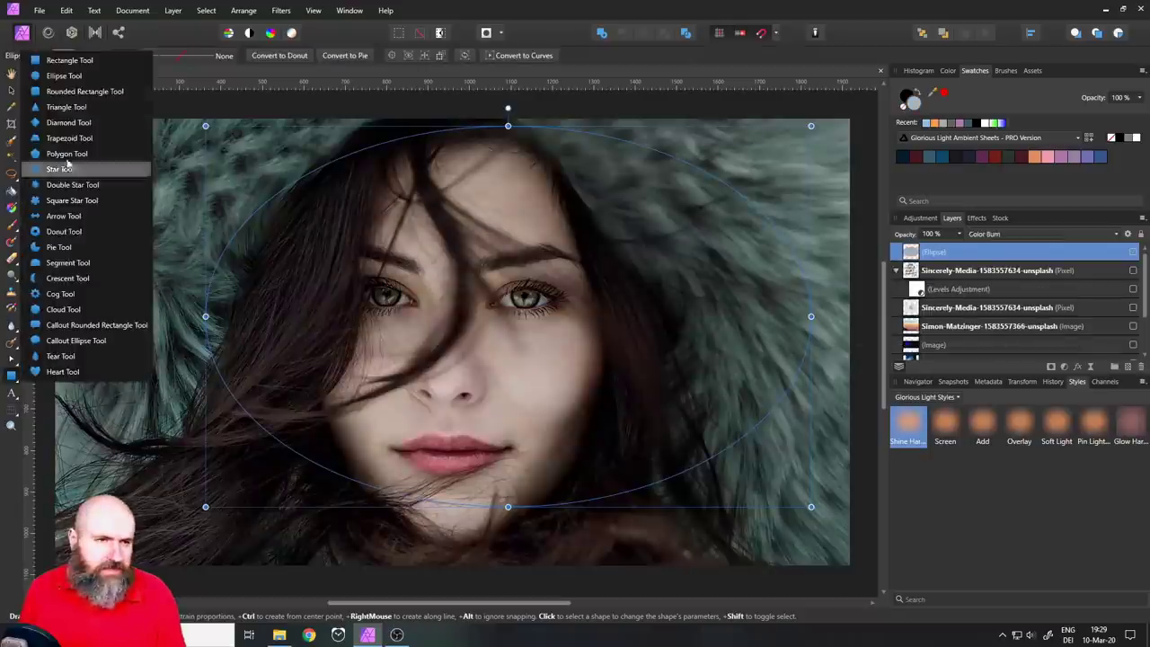
pyautogui.click(59, 72)
pyautogui.moveTo(144, 171)
pyautogui.mouseDown()
pyautogui.moveTo(320, 500)
pyautogui.moveTo(374, 509)
pyautogui.mouseUp()
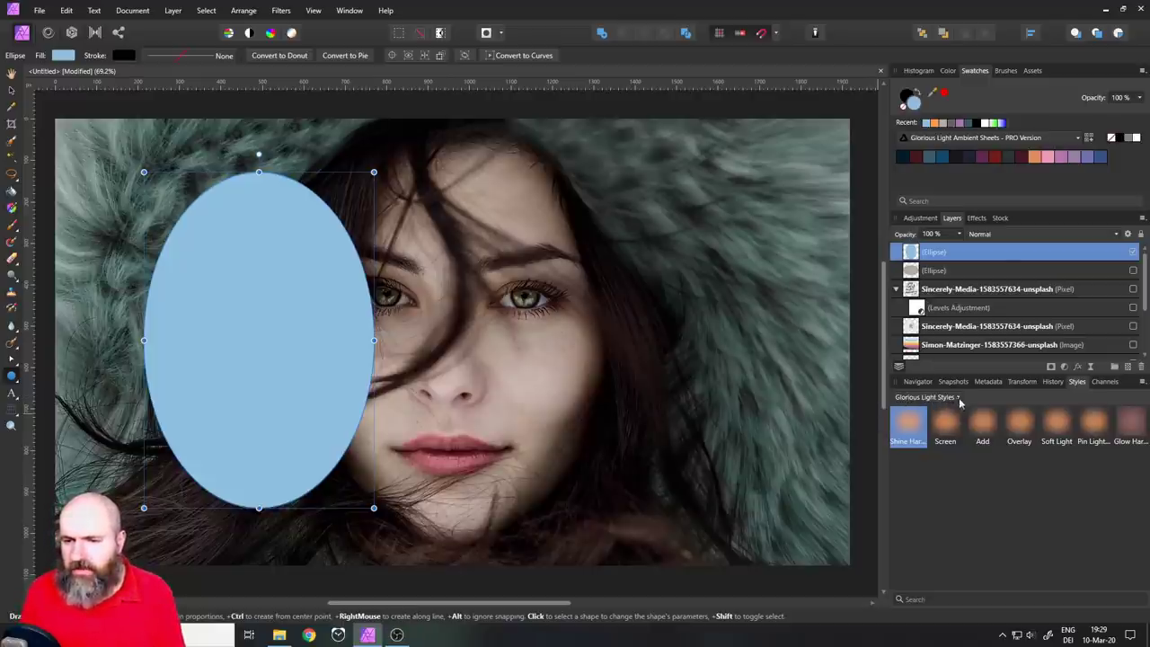
# Apply the orange Shine Hard style to the ellipse and stretch it taller top and bottom
pyautogui.click(906, 426)
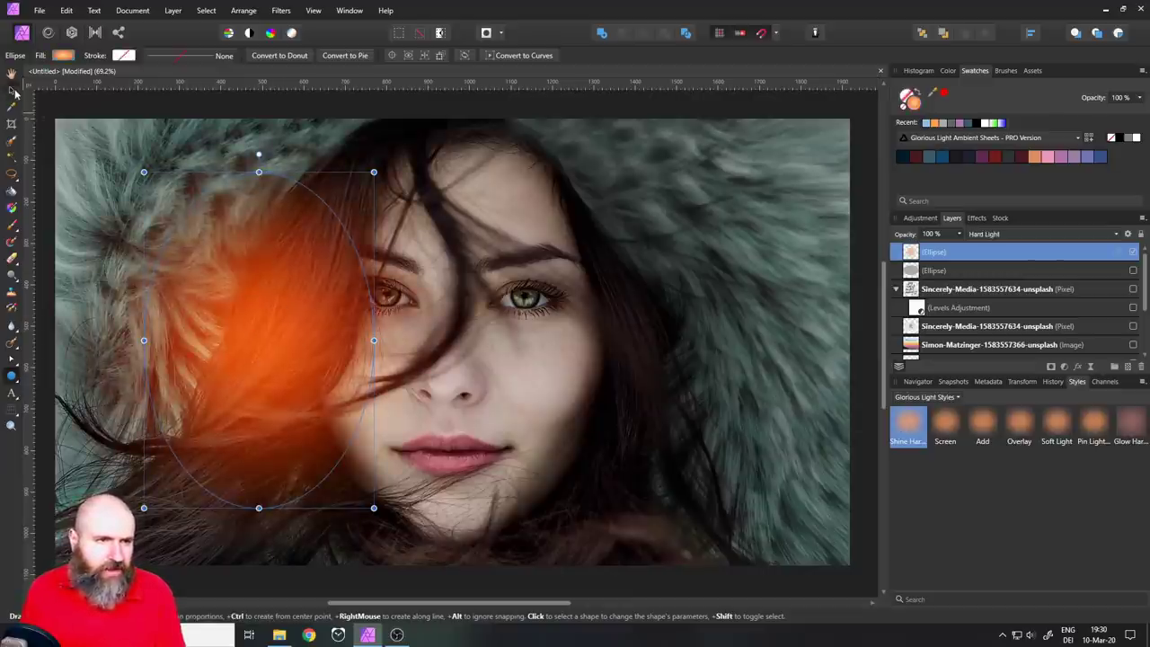
pyautogui.moveTo(259, 171); pyautogui.dragTo(259, 138)
pyautogui.moveTo(259, 507); pyautogui.dragTo(259, 551)
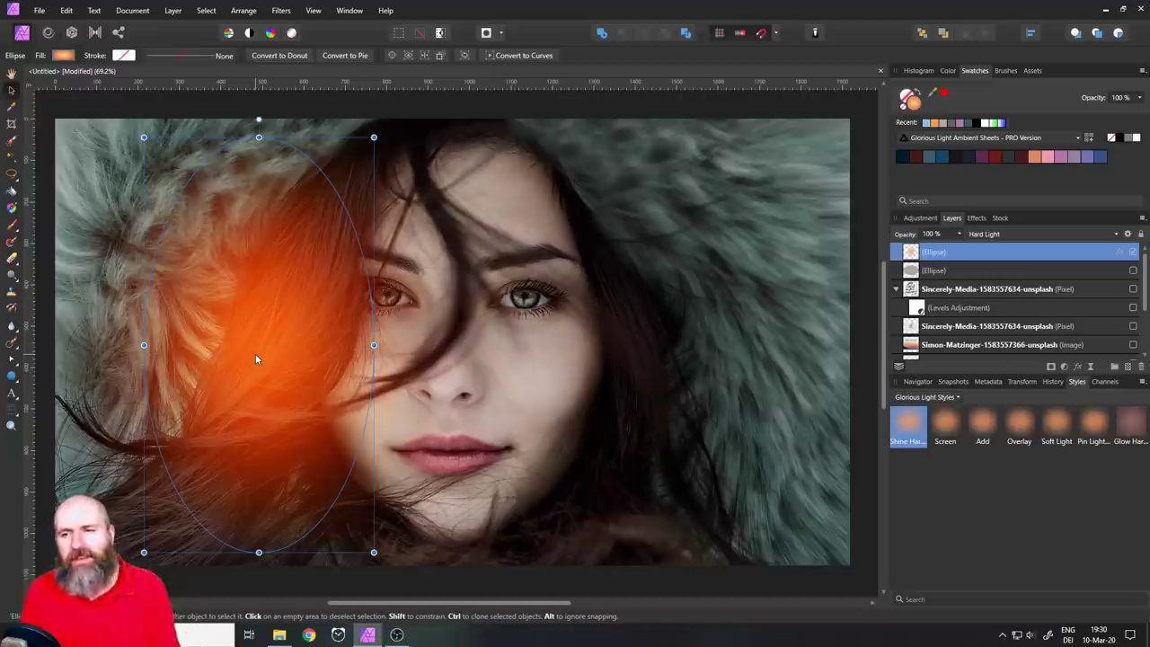
# Open the ellipse's blend-mode list and scroll through the available modes
pyautogui.click(1027, 235)
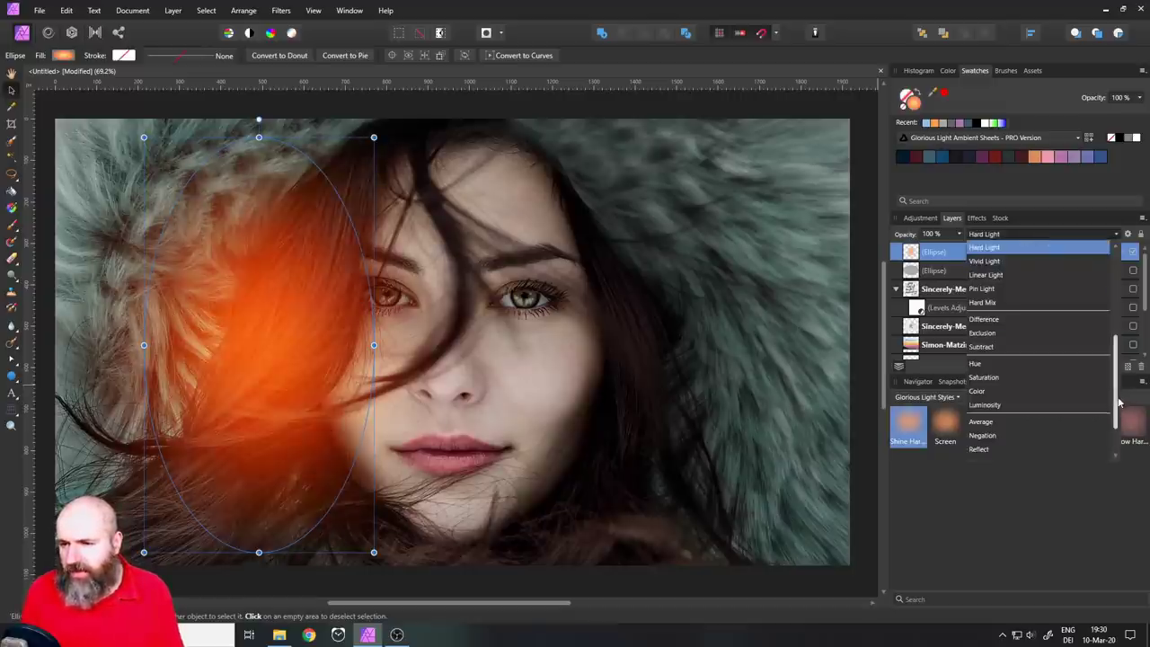
pyautogui.scroll(3, 1120, 403)
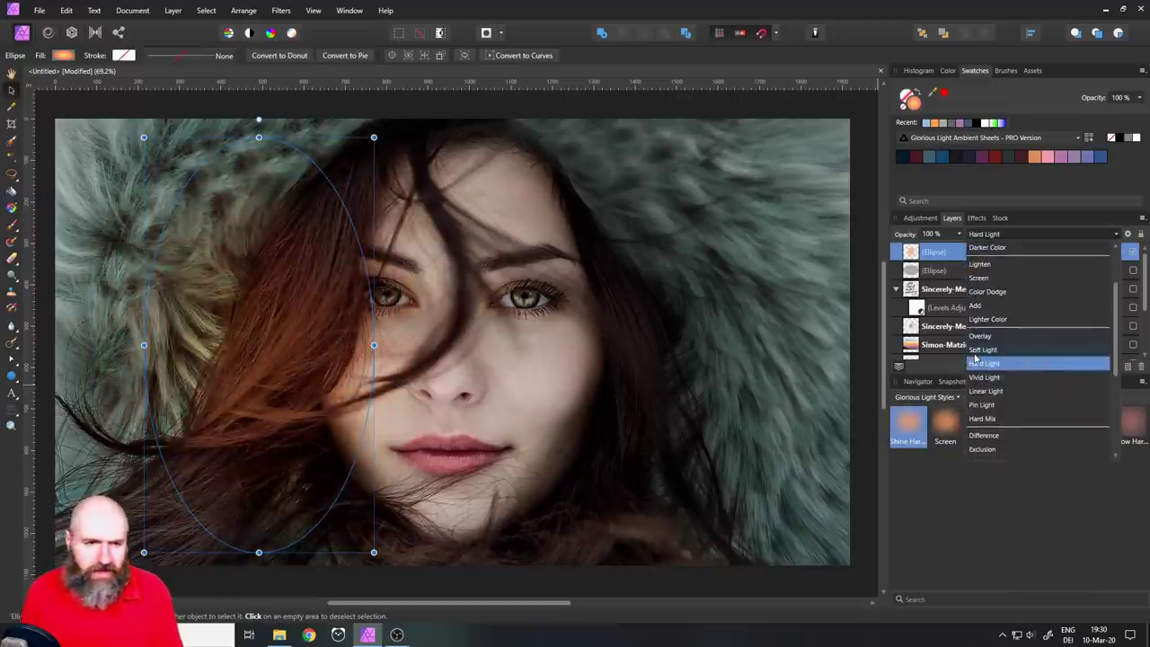